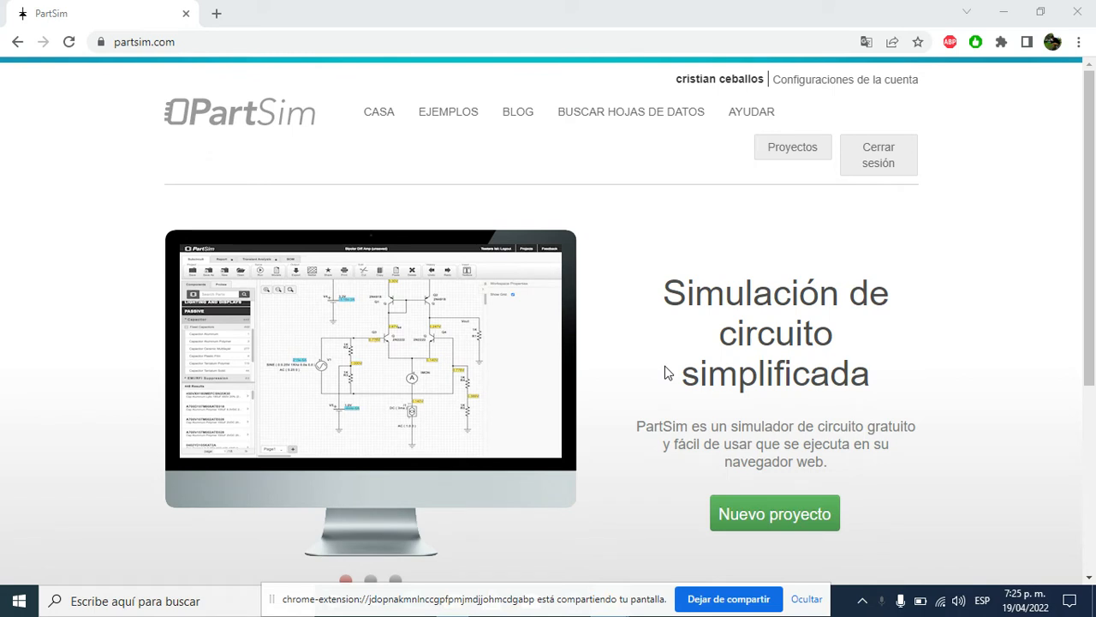
# Start a new circuit project and hide the workspace properties to enlarge the drawing area
pyautogui.click(814, 526)
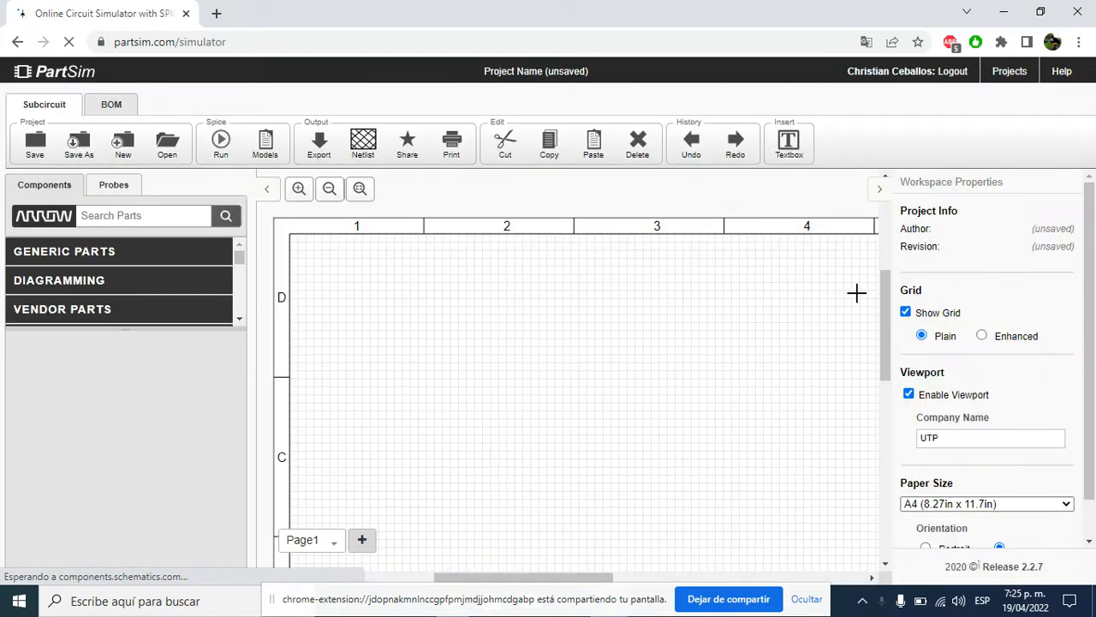
pyautogui.click(873, 188)
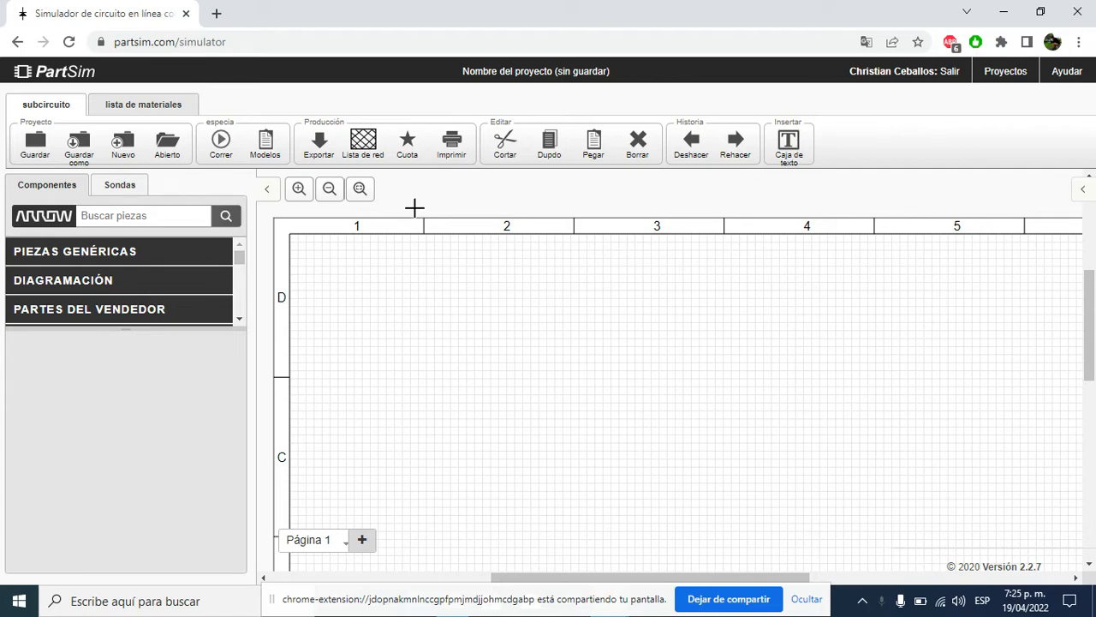
pyautogui.click(329, 190)
pyautogui.click(329, 190)
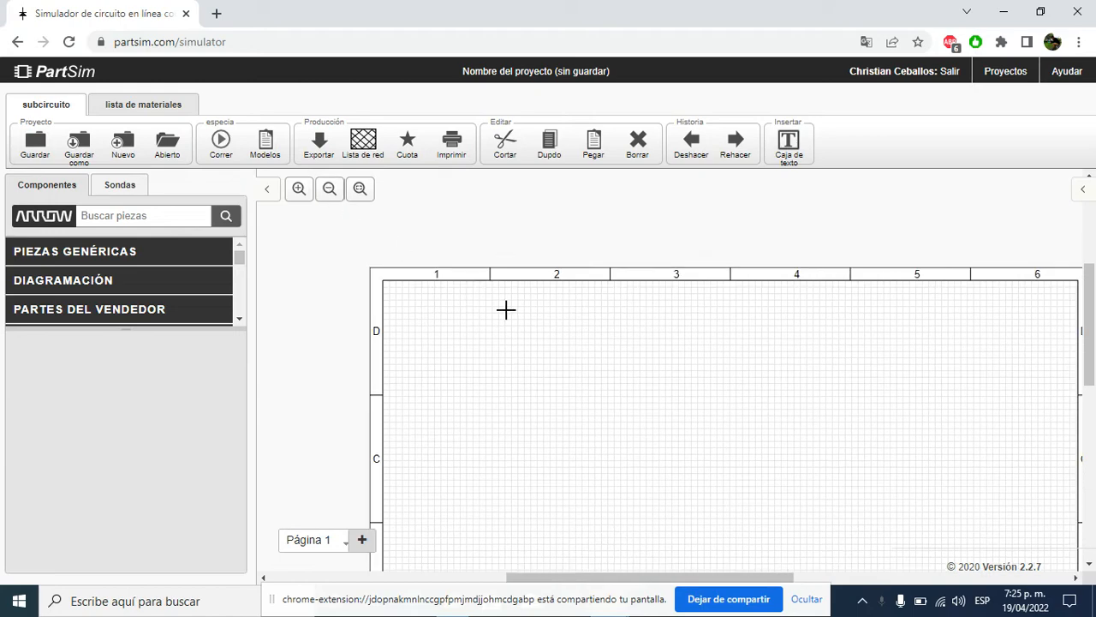
pyautogui.moveTo(657, 579); pyautogui.dragTo(699, 579)
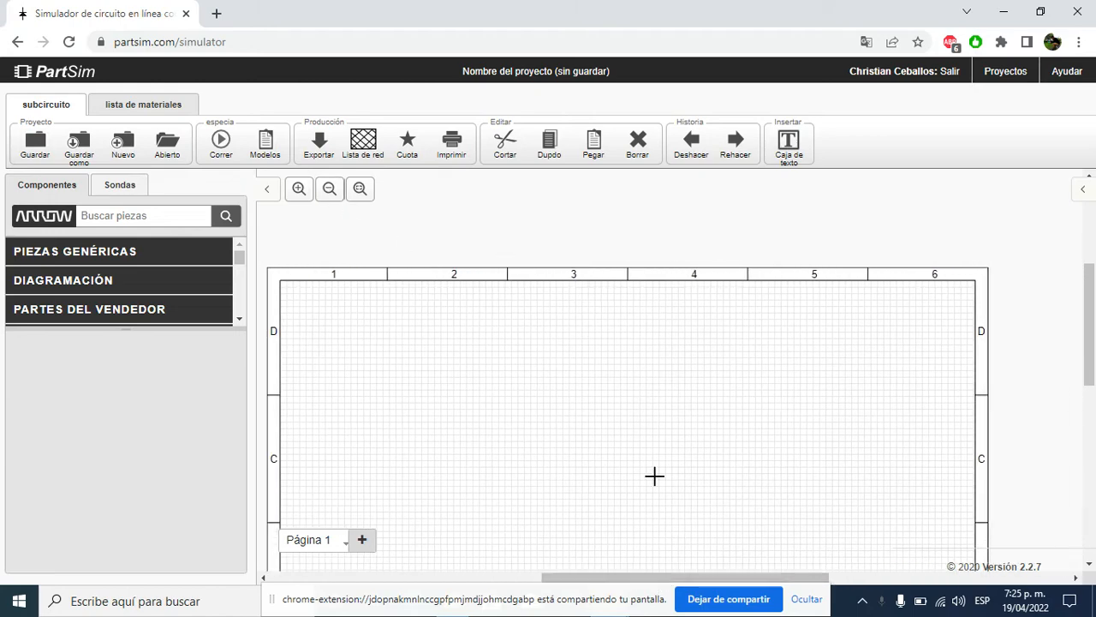
pyautogui.scroll(-1, 622, 416)
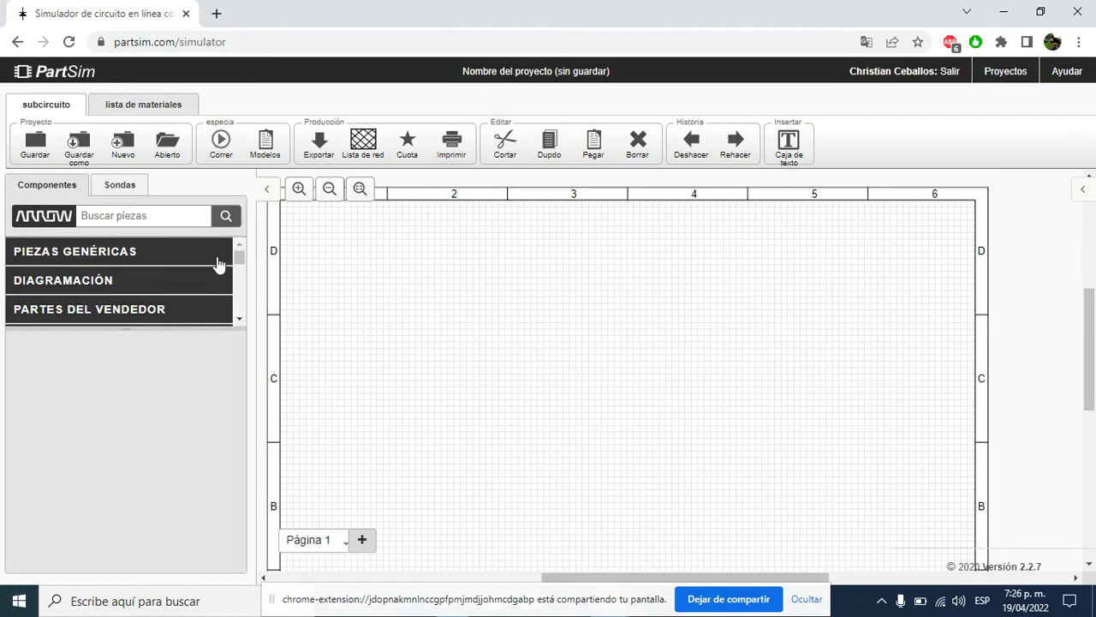
# Examine the main component categories of the parts library, briefly expanding the generic parts and diagramming groups
pyautogui.scroll(-5, 206, 264)
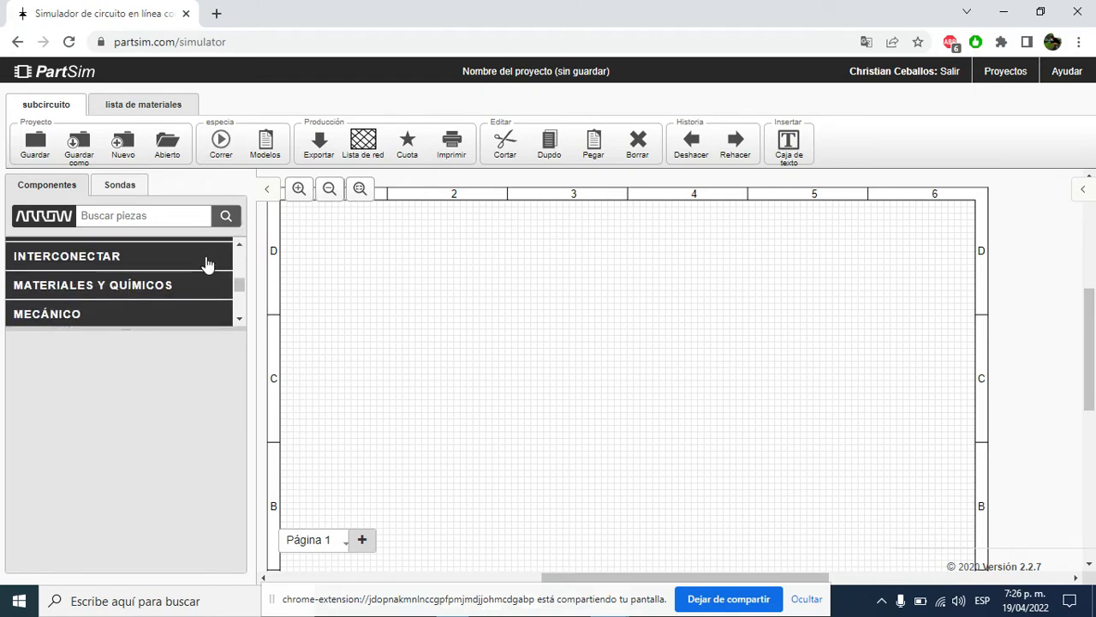
pyautogui.scroll(6, 205, 264)
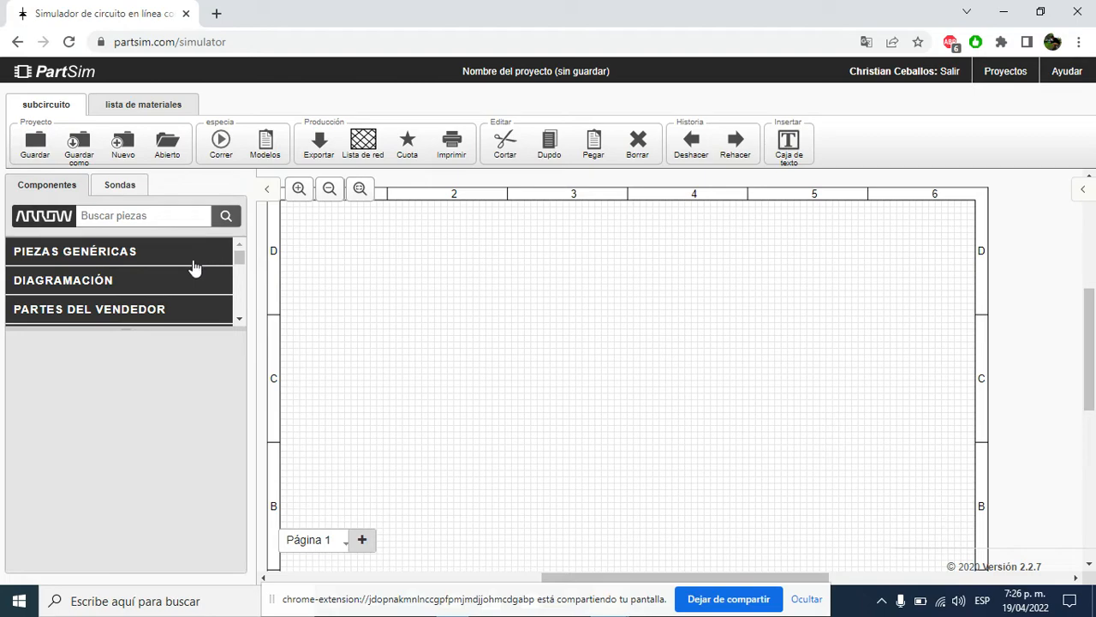
pyautogui.click(190, 259)
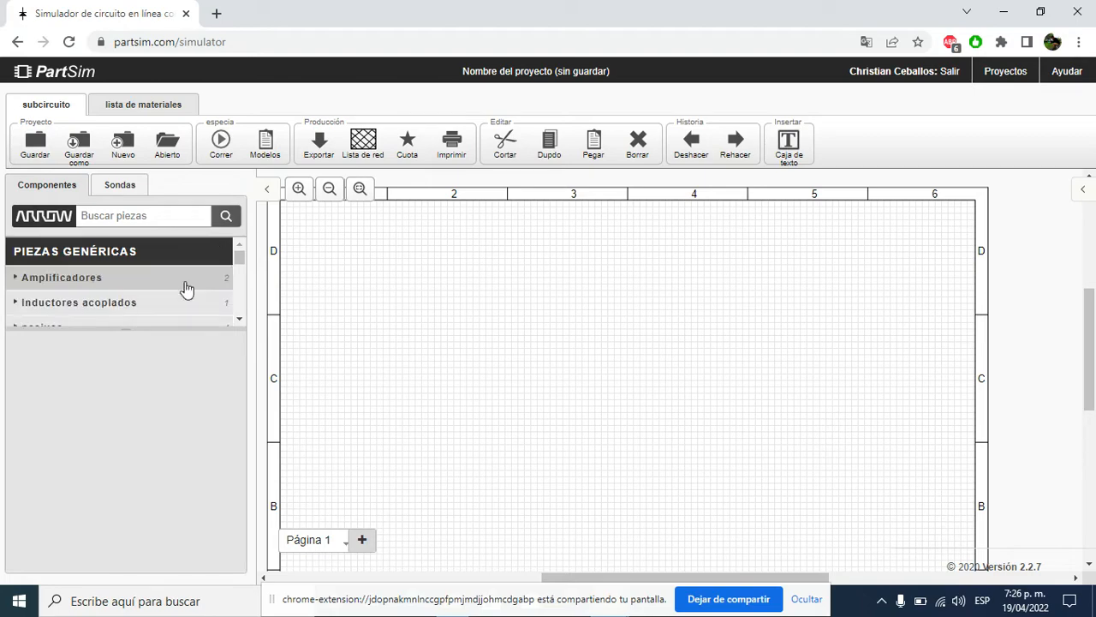
pyautogui.scroll(-2, 187, 290)
pyautogui.scroll(2, 186, 291)
pyautogui.click(178, 253)
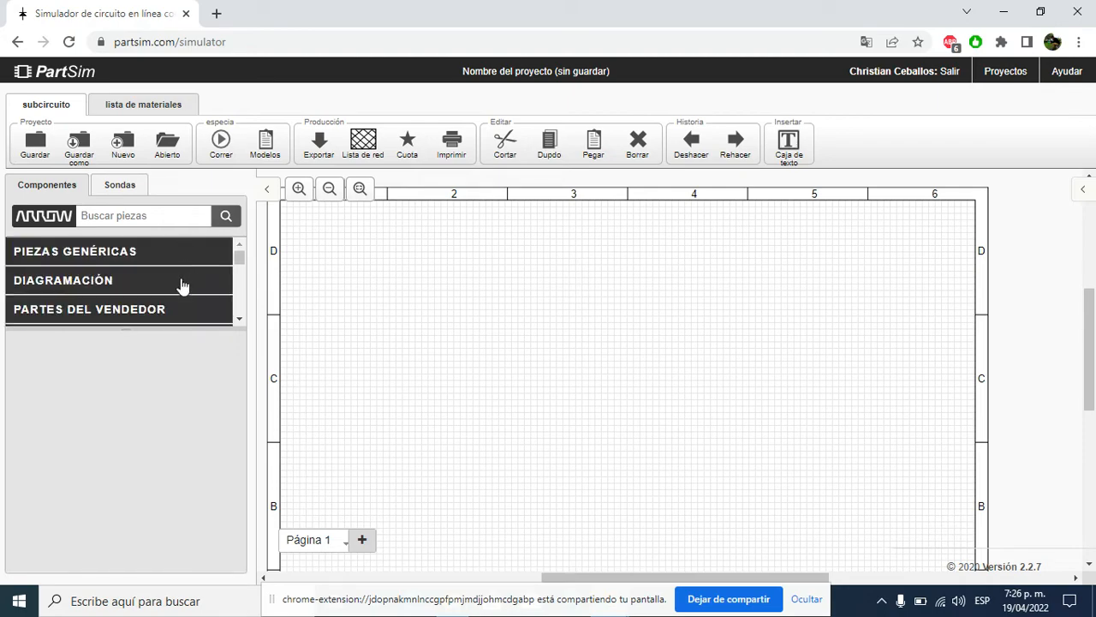
pyautogui.click(181, 286)
pyautogui.click(179, 287)
pyautogui.click(175, 286)
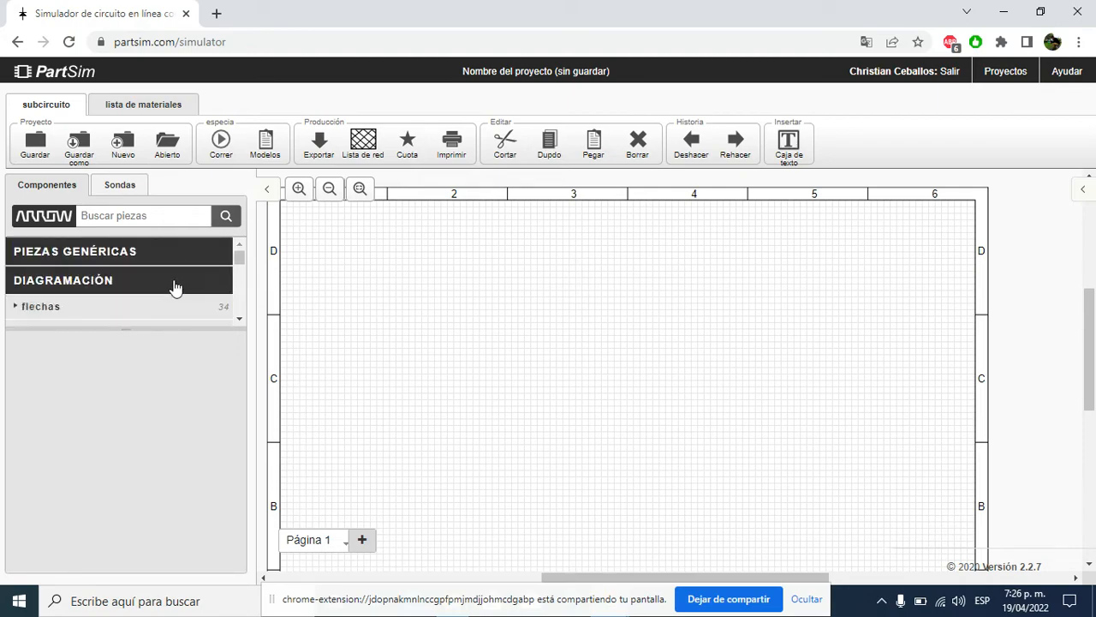
pyautogui.click(172, 286)
pyautogui.click(170, 289)
pyautogui.click(170, 289)
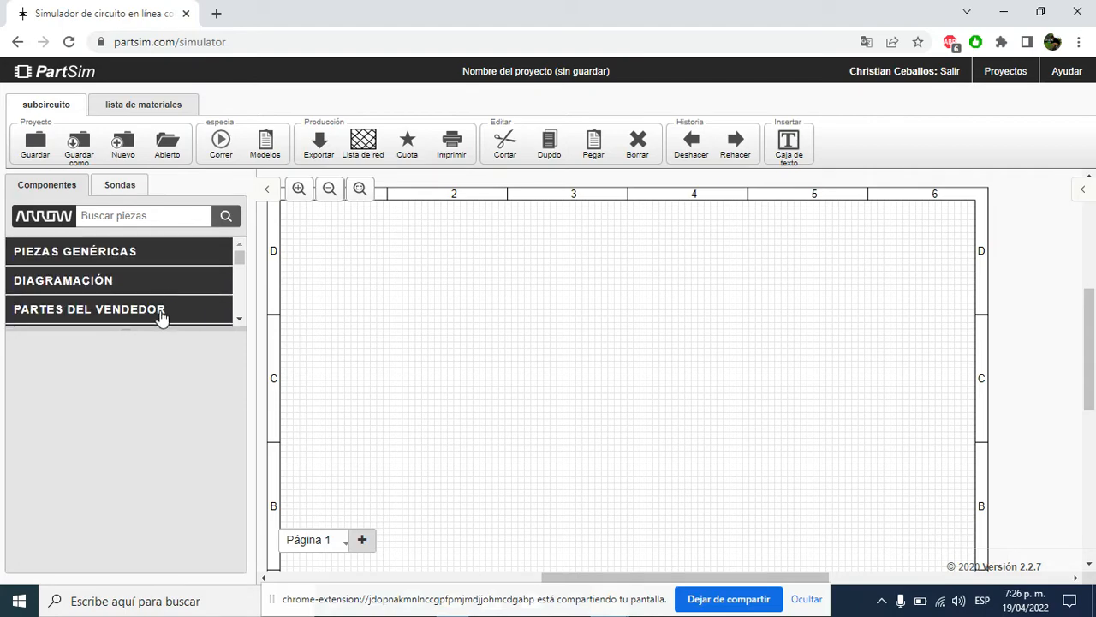
pyautogui.scroll(-2, 165, 290)
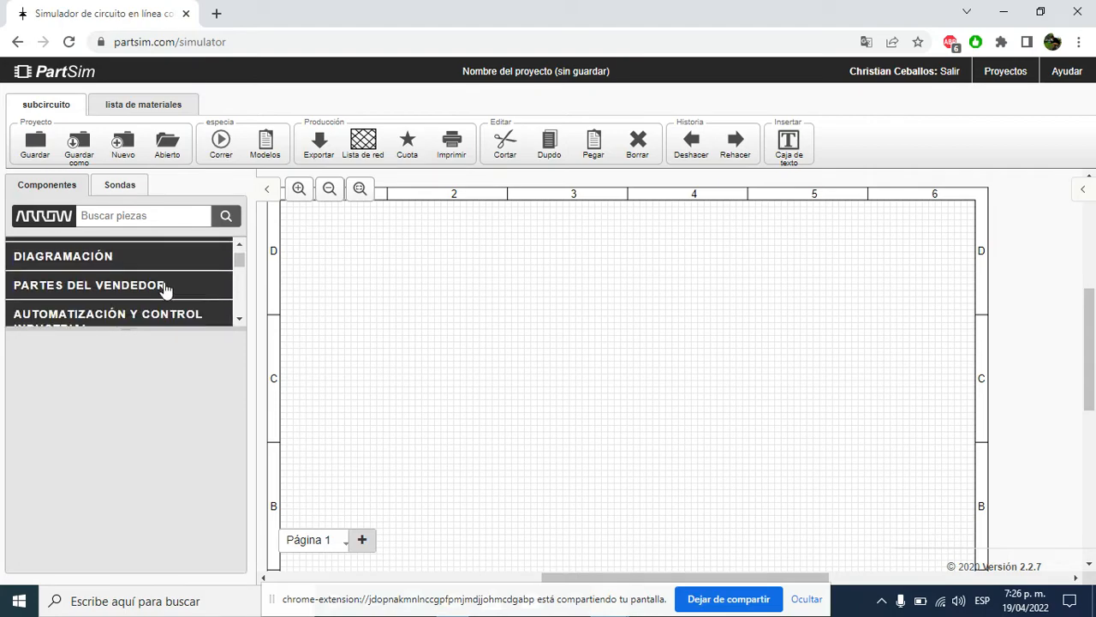
pyautogui.scroll(2, 164, 291)
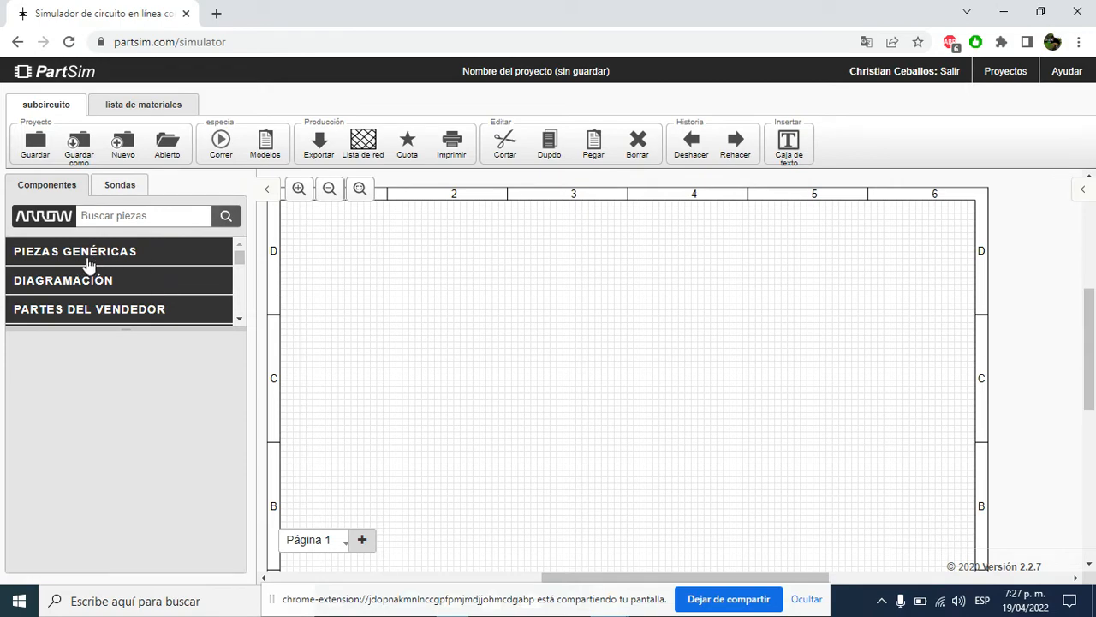
# Examine the subcategories of the generic parts group, from amplifiers down to transmission lines, and collapse the group
pyautogui.click(143, 261)
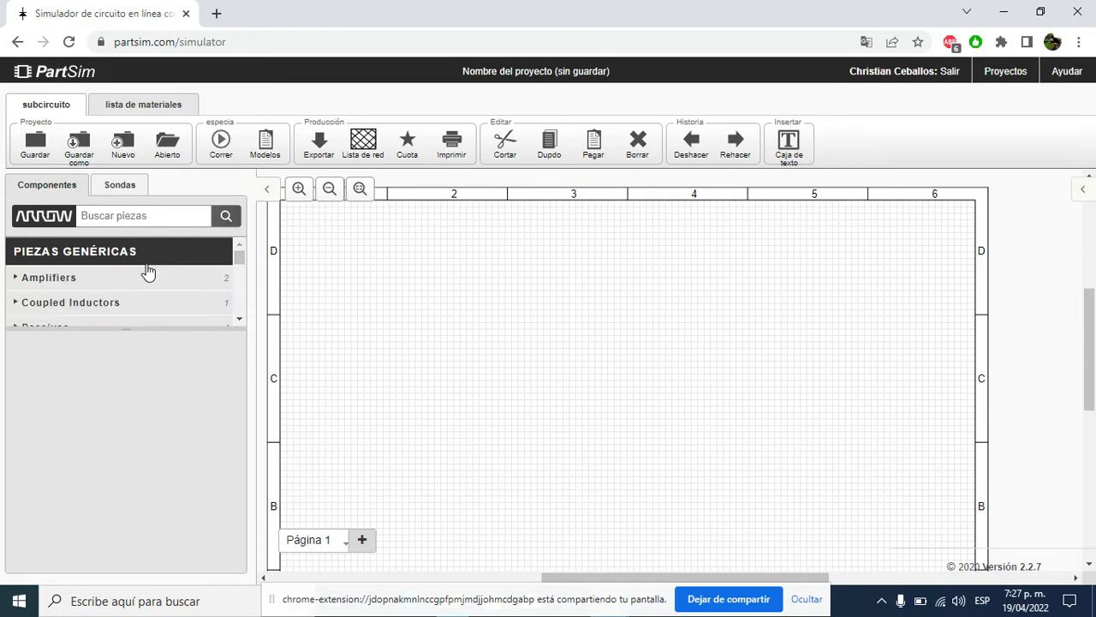
pyautogui.scroll(-3, 147, 281)
pyautogui.scroll(-2, 147, 281)
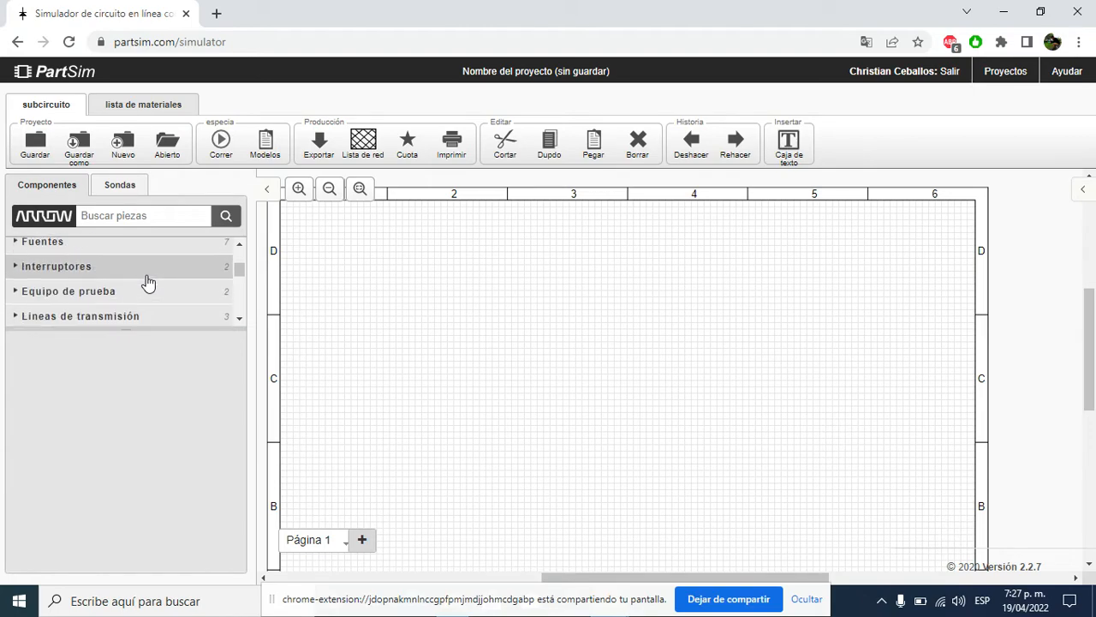
pyautogui.scroll(-2, 147, 280)
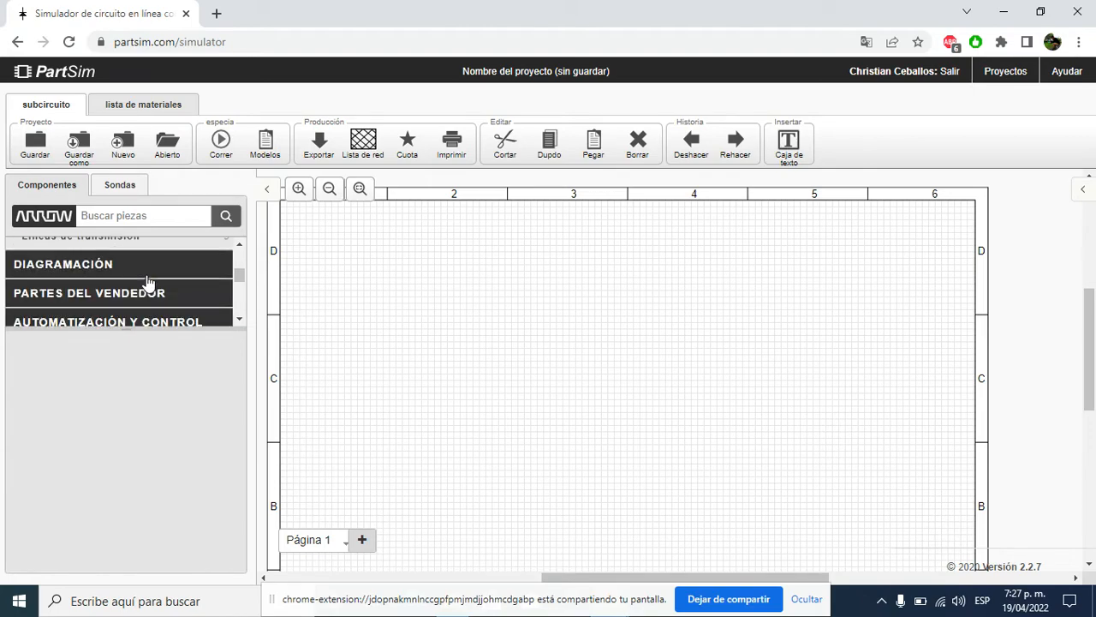
pyautogui.scroll(4, 147, 281)
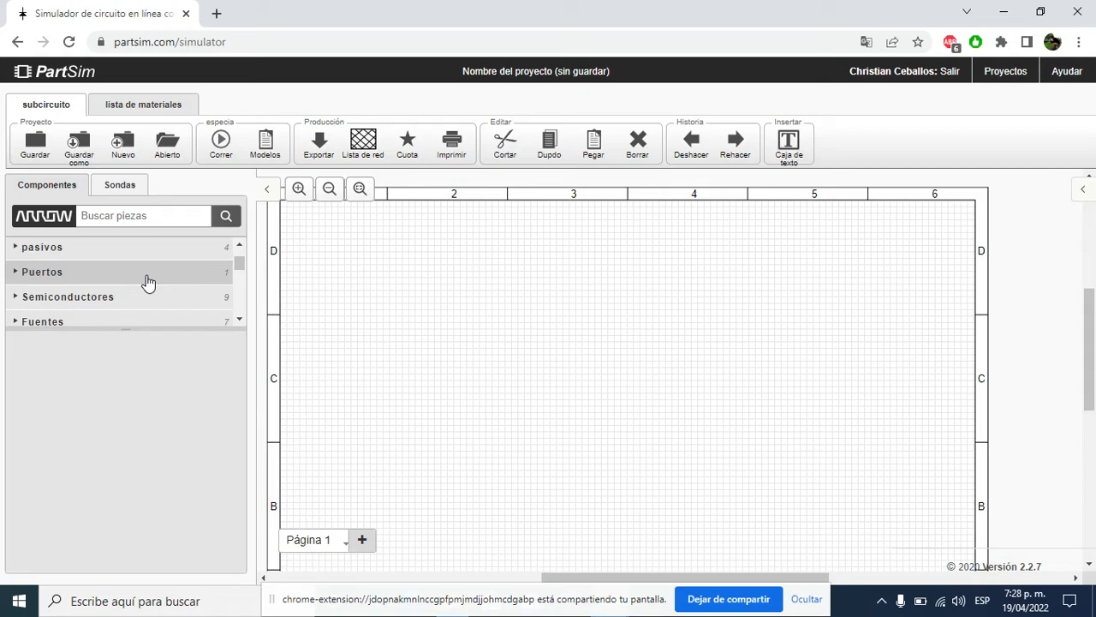
pyautogui.scroll(2, 147, 281)
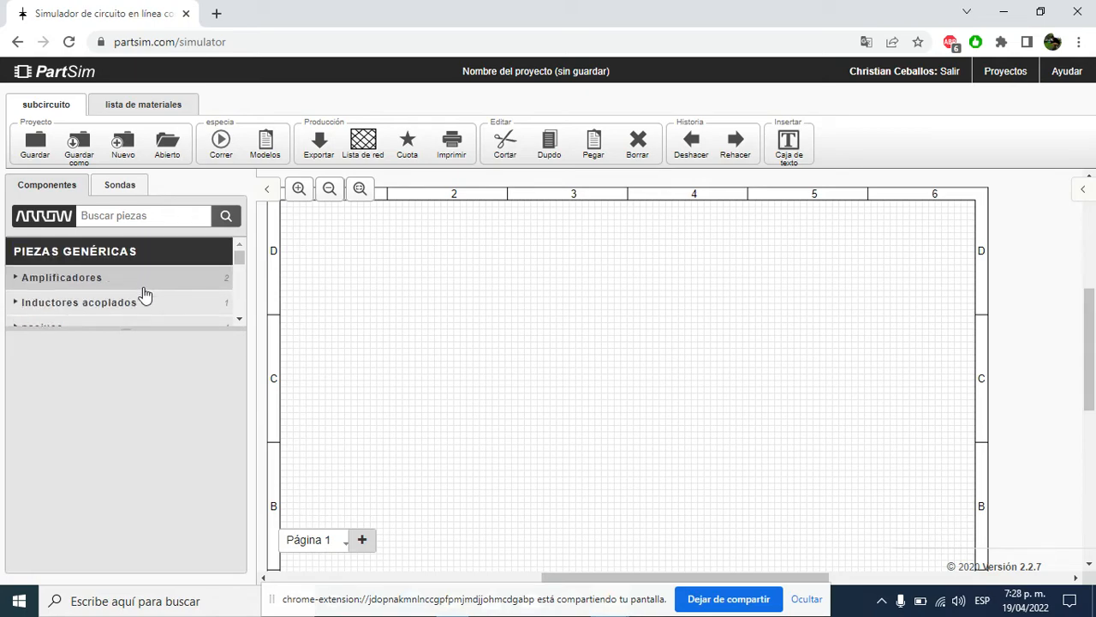
pyautogui.scroll(-2, 145, 295)
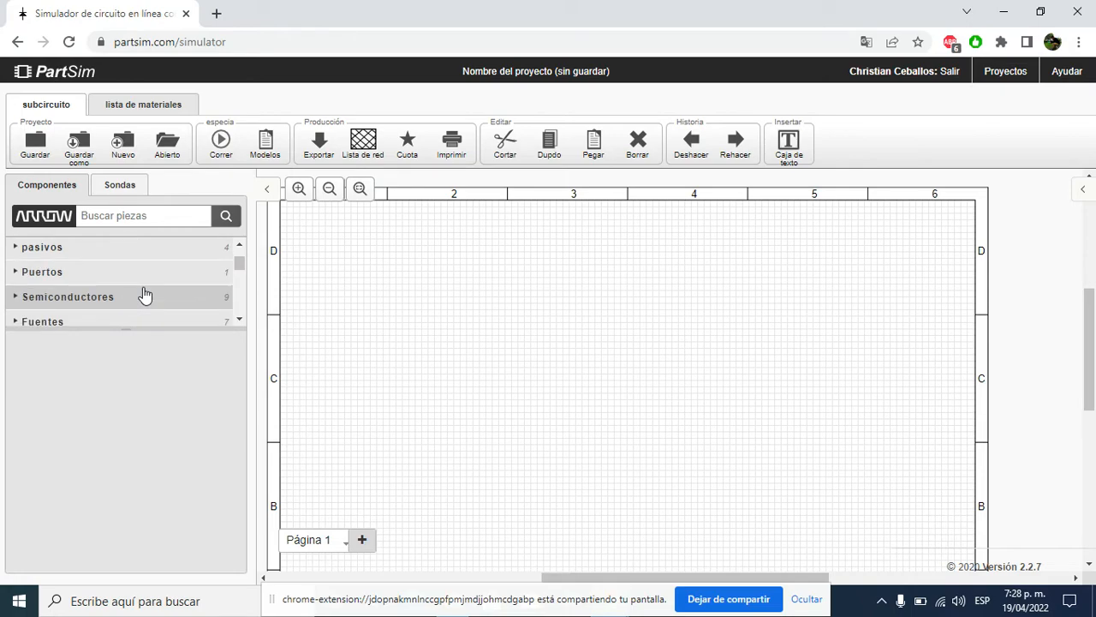
pyautogui.scroll(-2, 145, 294)
pyautogui.scroll(4, 142, 283)
pyautogui.click(142, 253)
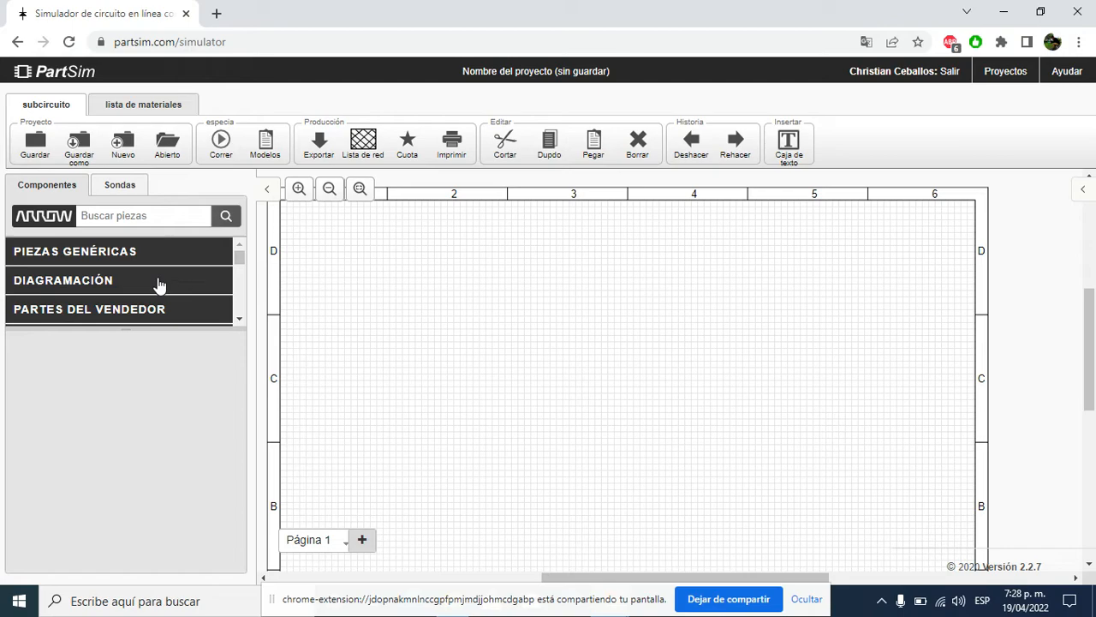
# Examine the arrows, basic shapes and flowchart subcategories of the diagramming group and collapse it
pyautogui.click(158, 285)
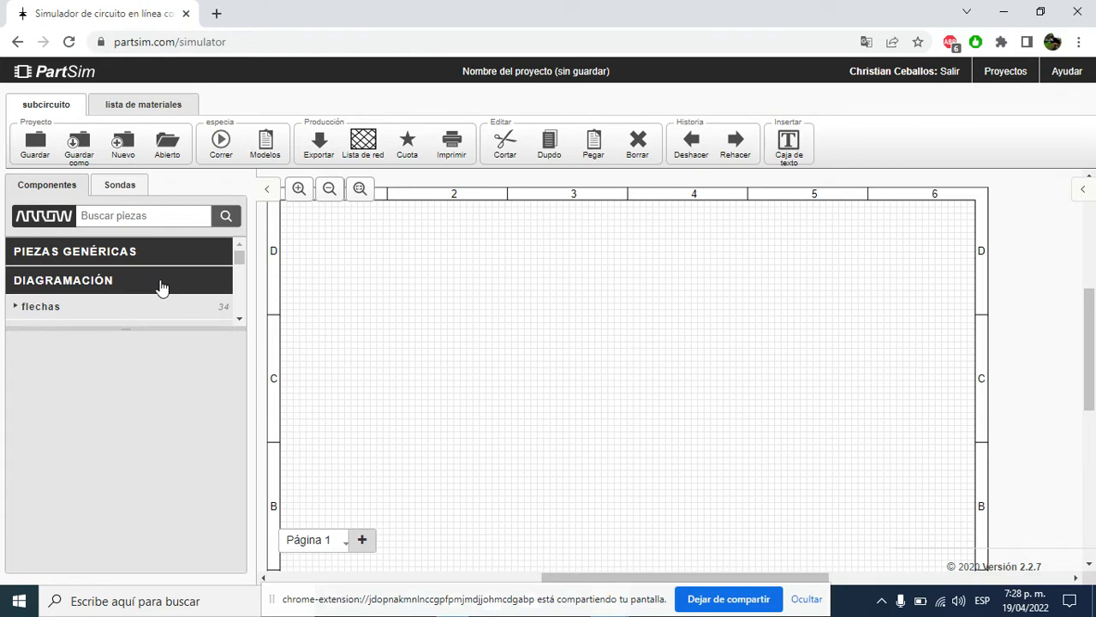
pyautogui.scroll(-1, 166, 285)
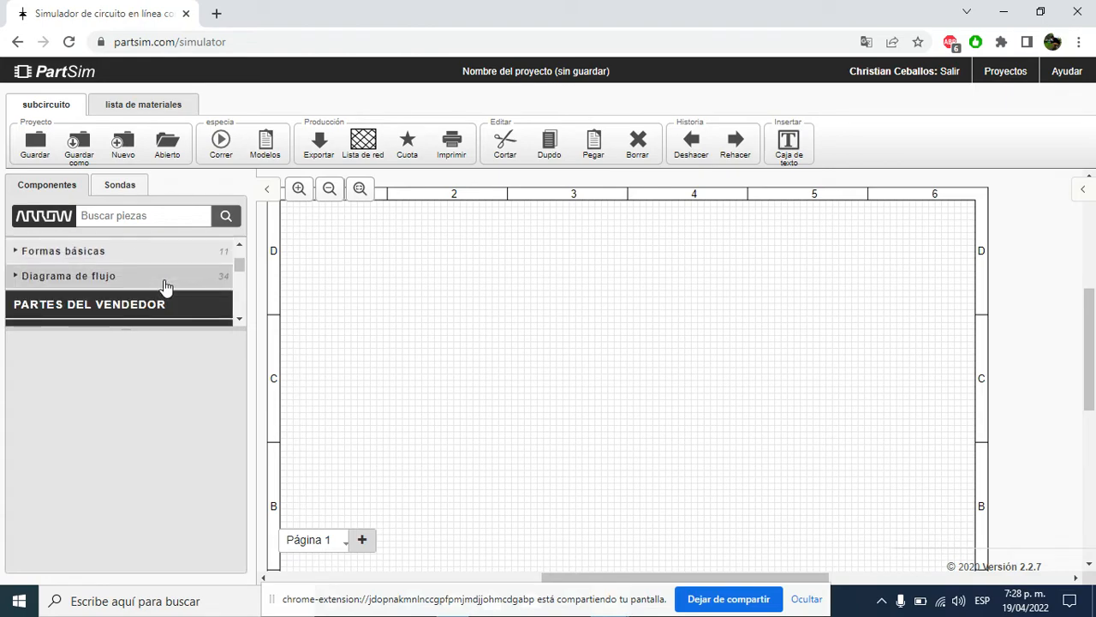
pyautogui.scroll(1, 168, 283)
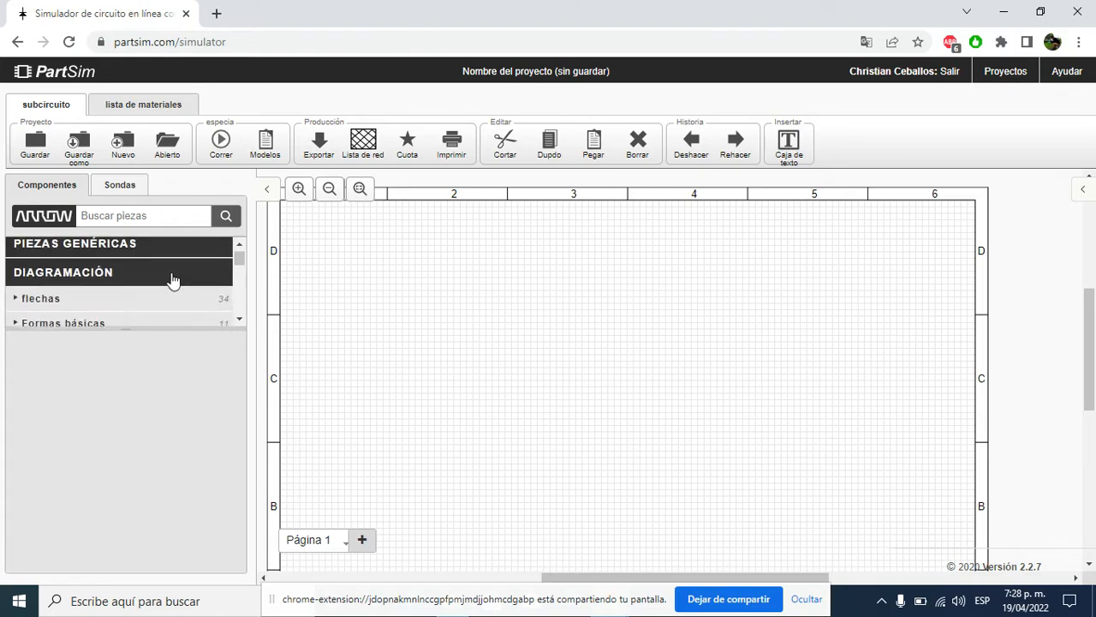
pyautogui.click(170, 281)
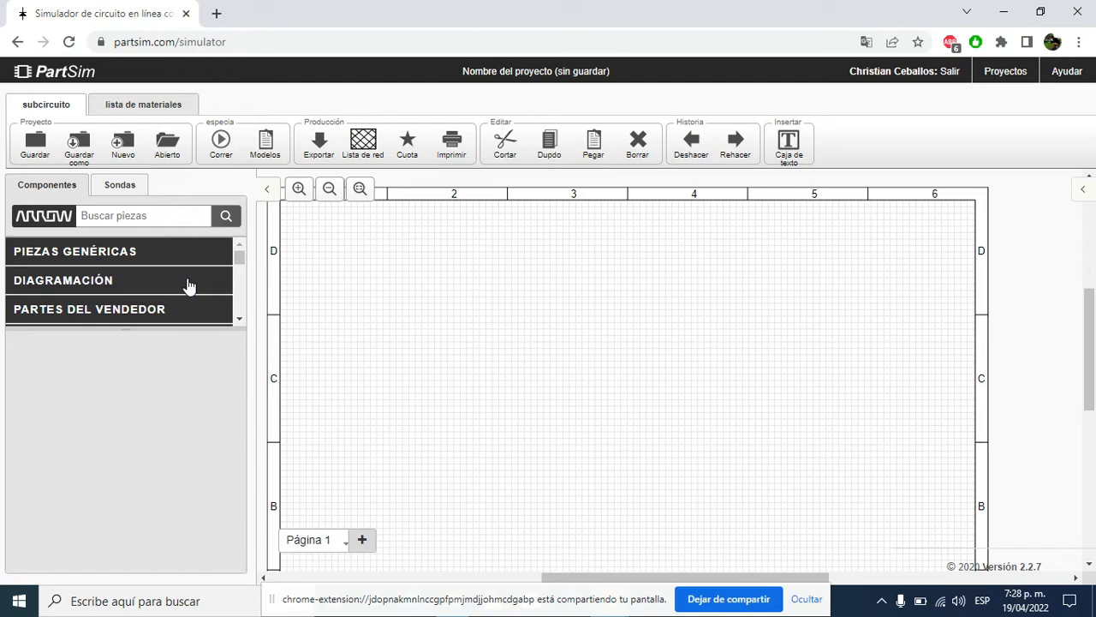
pyautogui.click(186, 289)
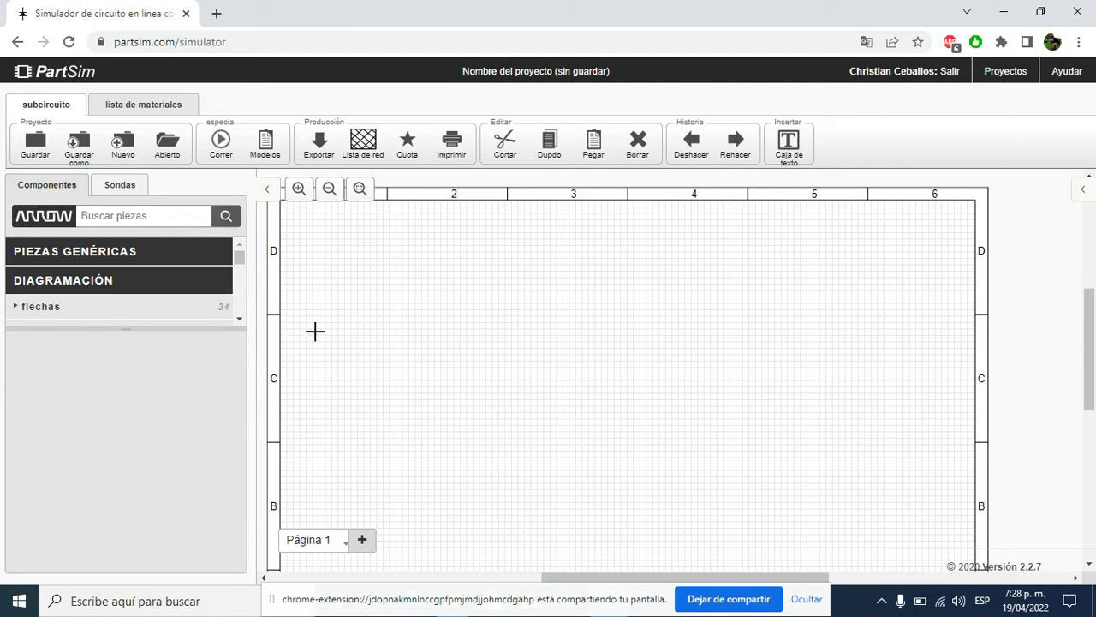
pyautogui.click(180, 285)
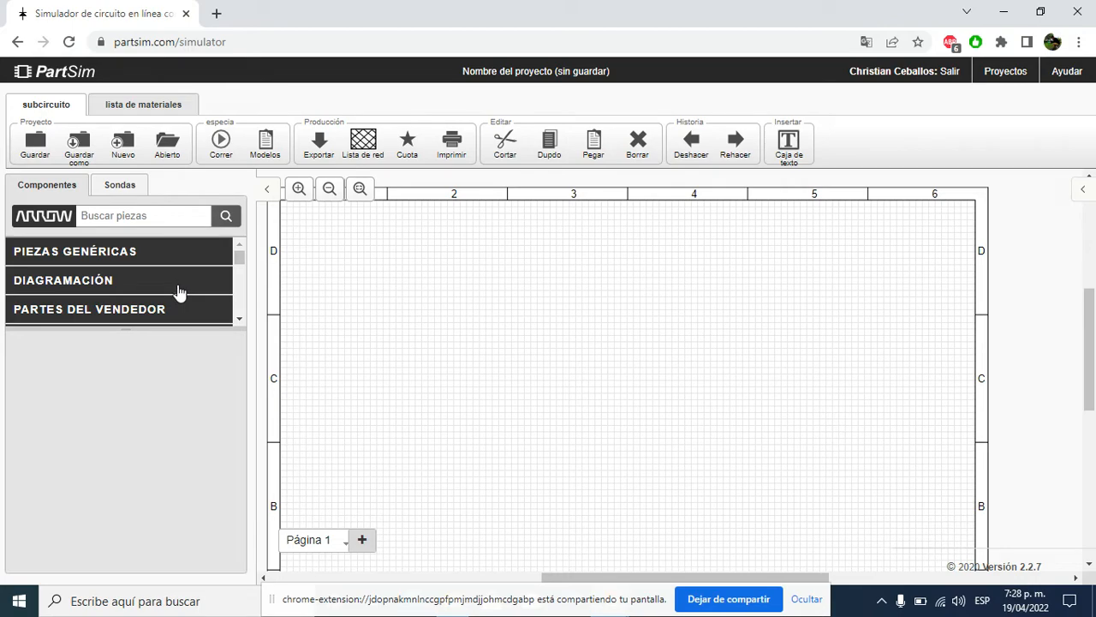
# Place a general resistor (RESISTENCIA GENERAL) from the passive generic parts in zone C4 of the sheet
pyautogui.click(184, 249)
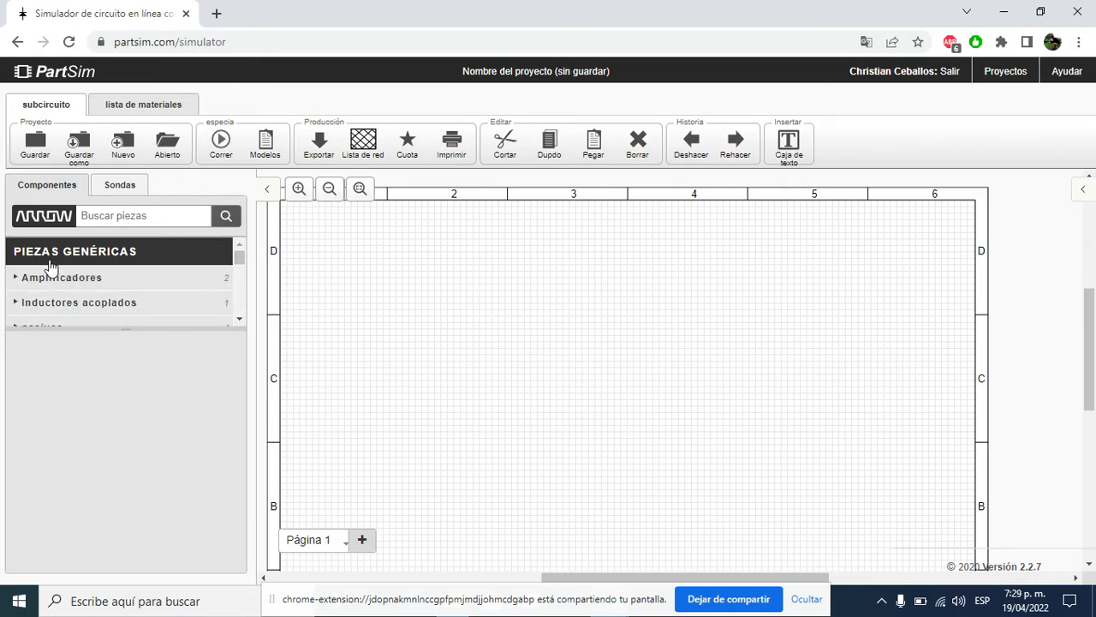
pyautogui.scroll(-3, 128, 274)
pyautogui.click(134, 254)
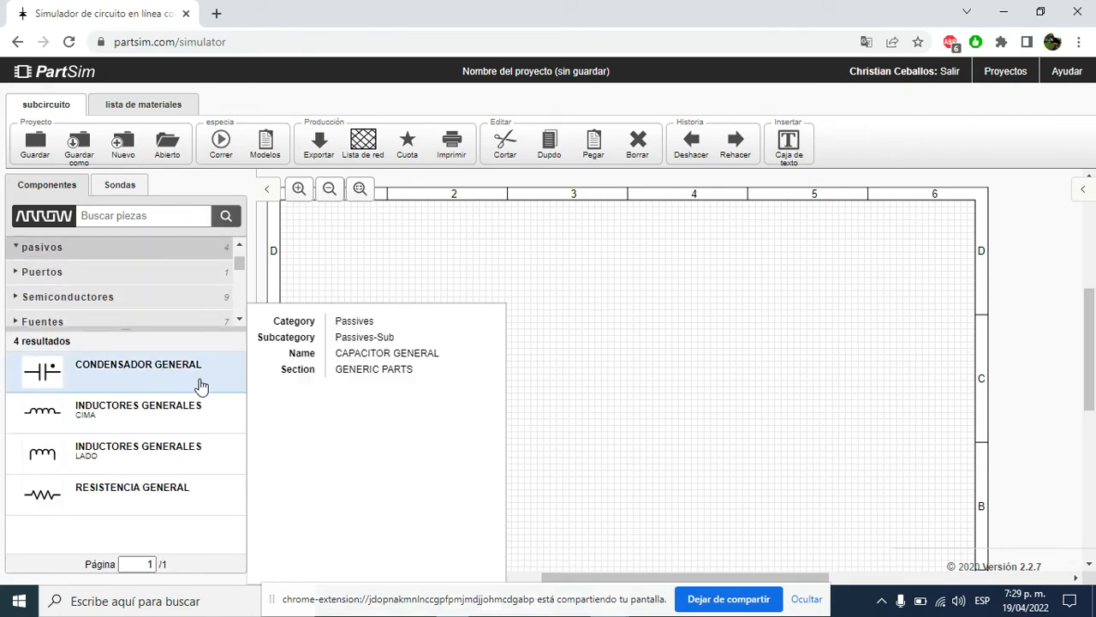
pyautogui.moveTo(195, 372)
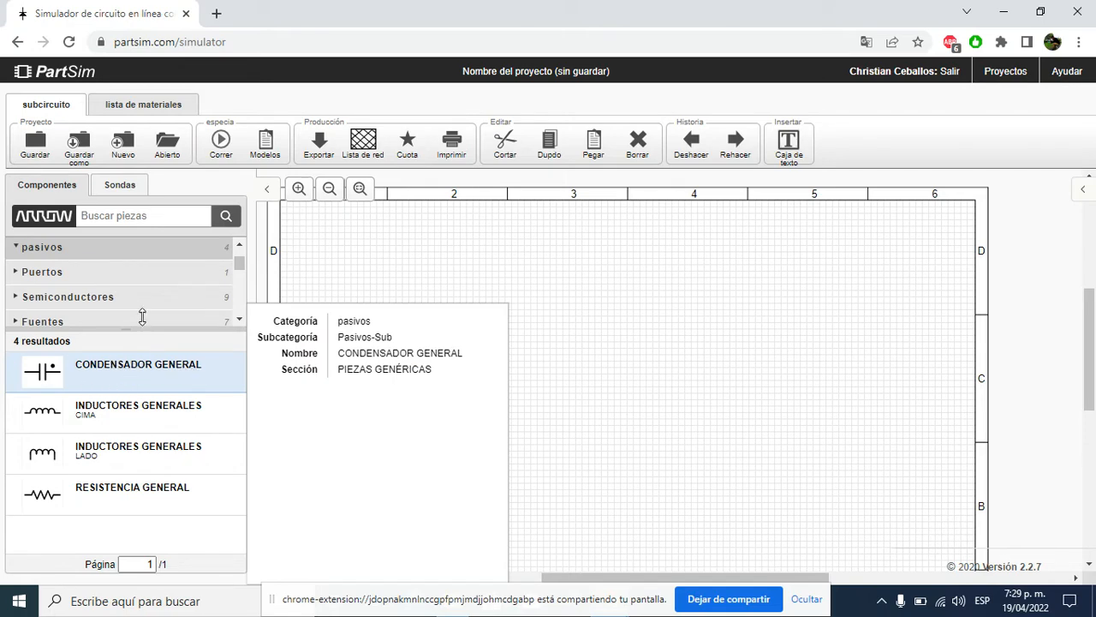
pyautogui.scroll(-1, 146, 313)
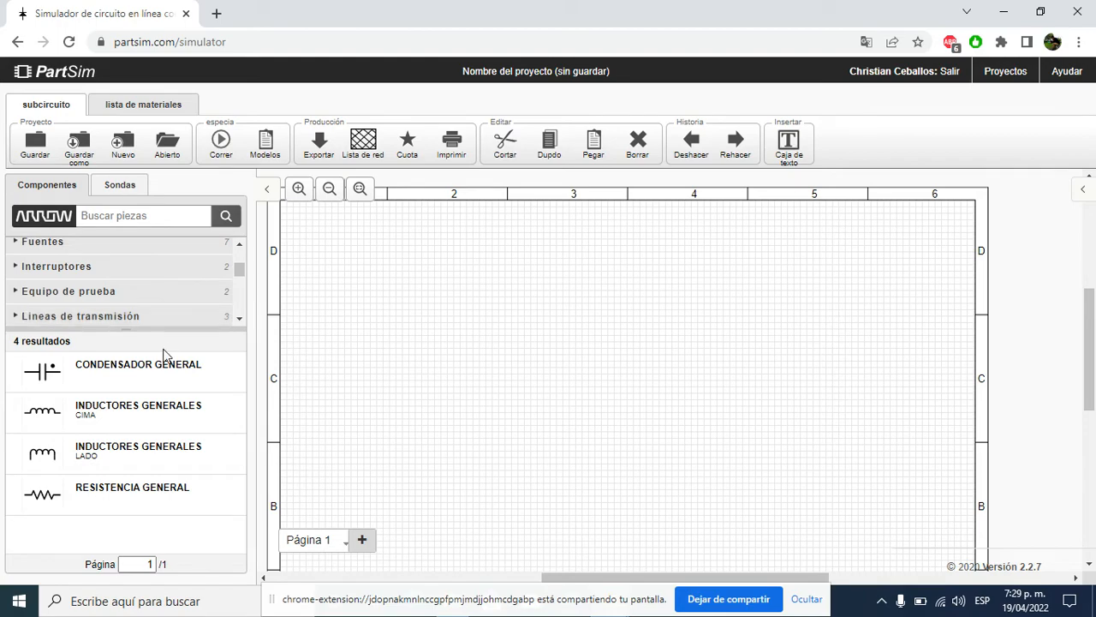
pyautogui.moveTo(148, 366)
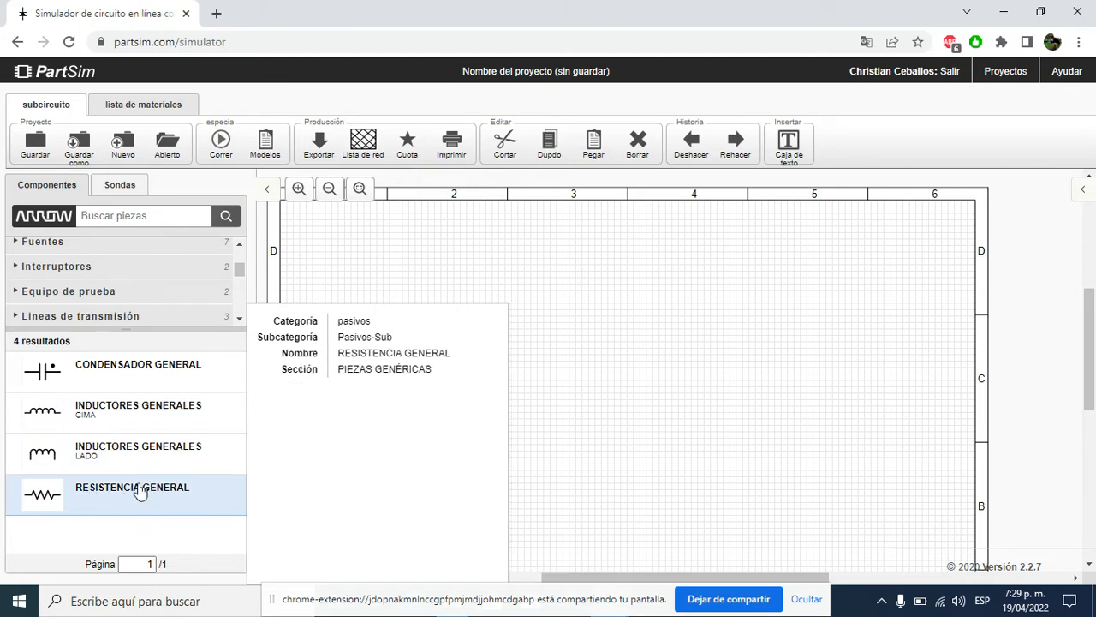
pyautogui.moveTo(189, 500); pyautogui.dragTo(659, 334)
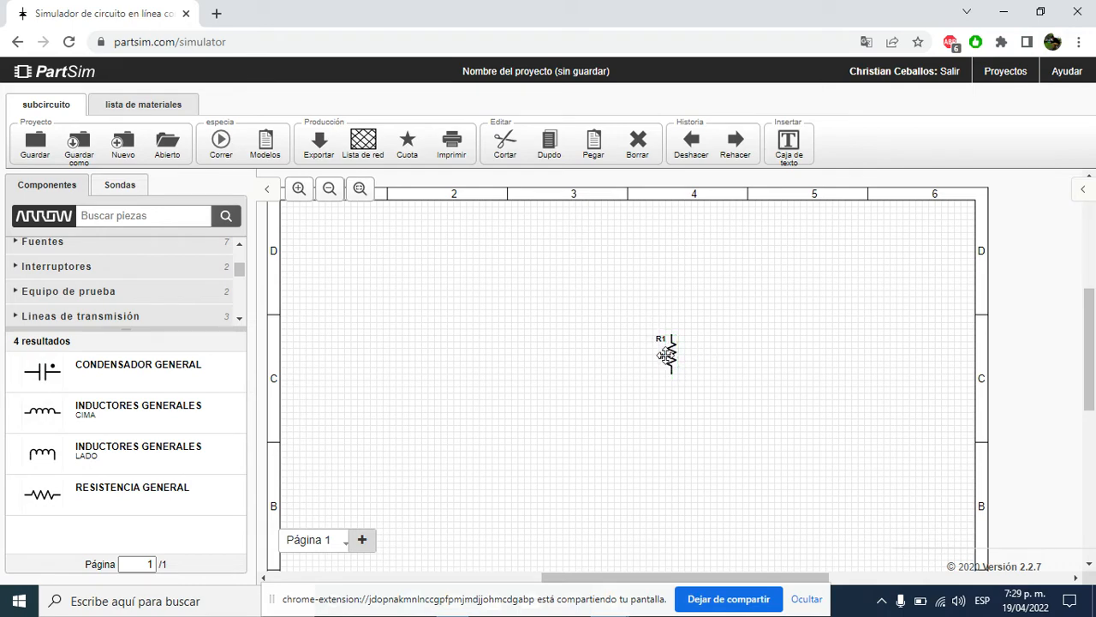
# Inspect the placed resistor's part properties, deselect it and hide the workspace properties
pyautogui.click(665, 356)
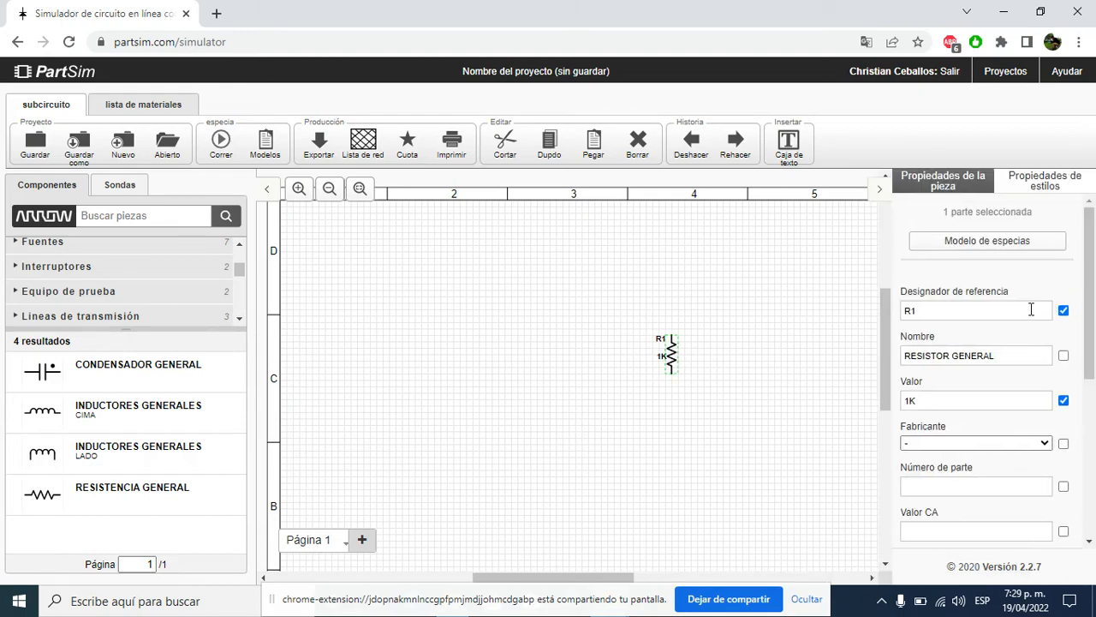
pyautogui.click(754, 303)
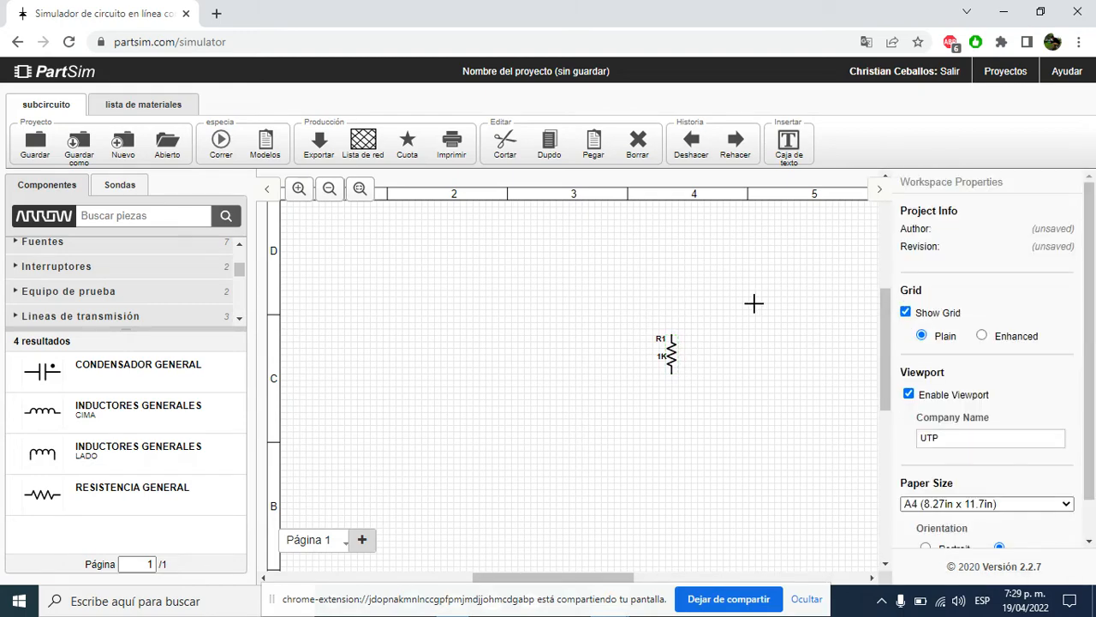
pyautogui.click(879, 195)
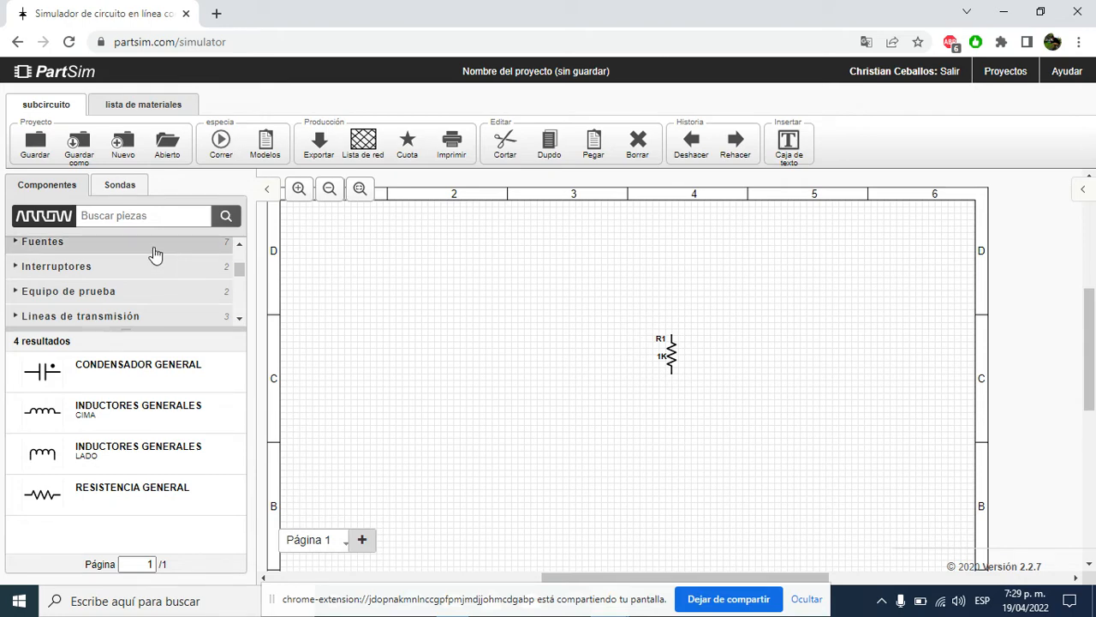
# Place a DC voltage source (FUENTE DE VOLTAJE, corriente continua) from the generic sources in zone C3, to the left of the resistor
pyautogui.scroll(2, 157, 288)
pyautogui.scroll(-2, 156, 304)
pyautogui.click(94, 250)
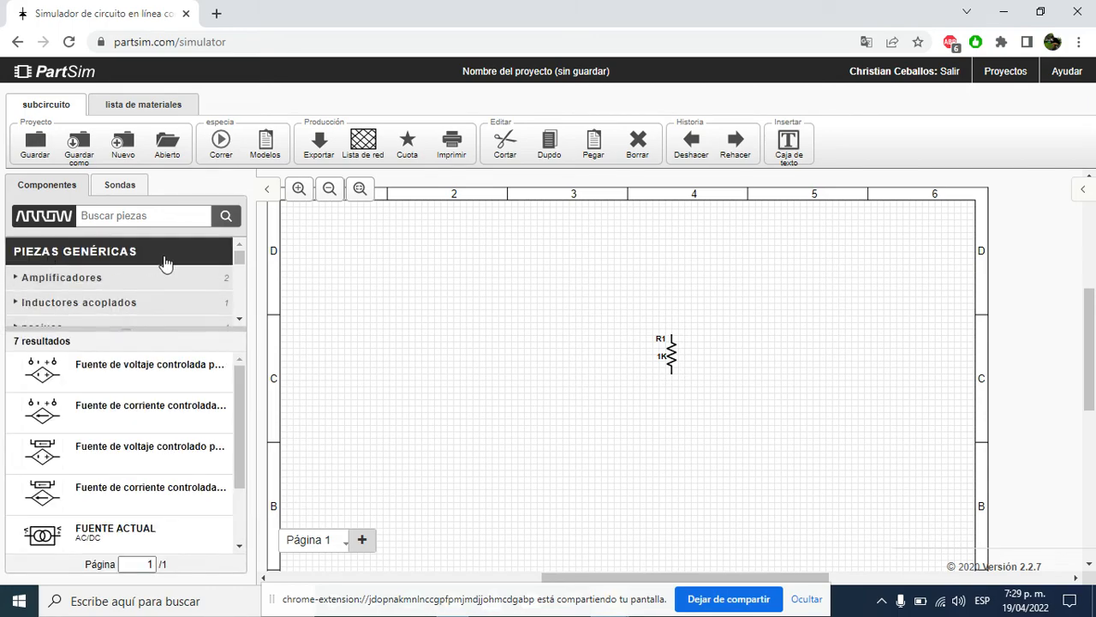
pyautogui.scroll(-1, 166, 263)
pyautogui.scroll(-2, 142, 403)
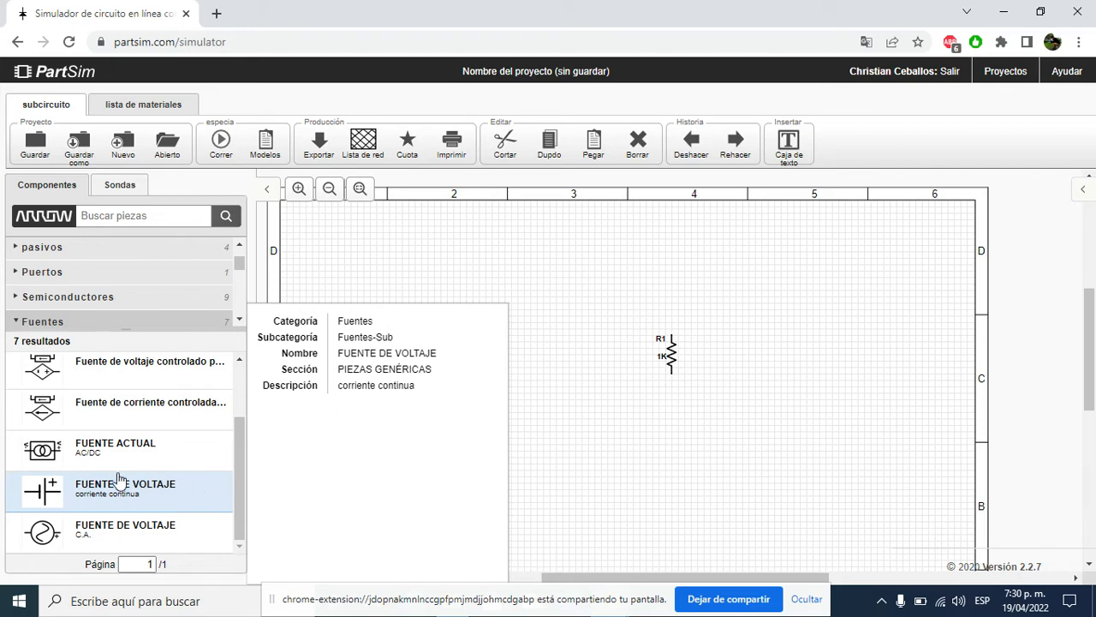
pyautogui.moveTo(120, 479); pyautogui.dragTo(514, 360)
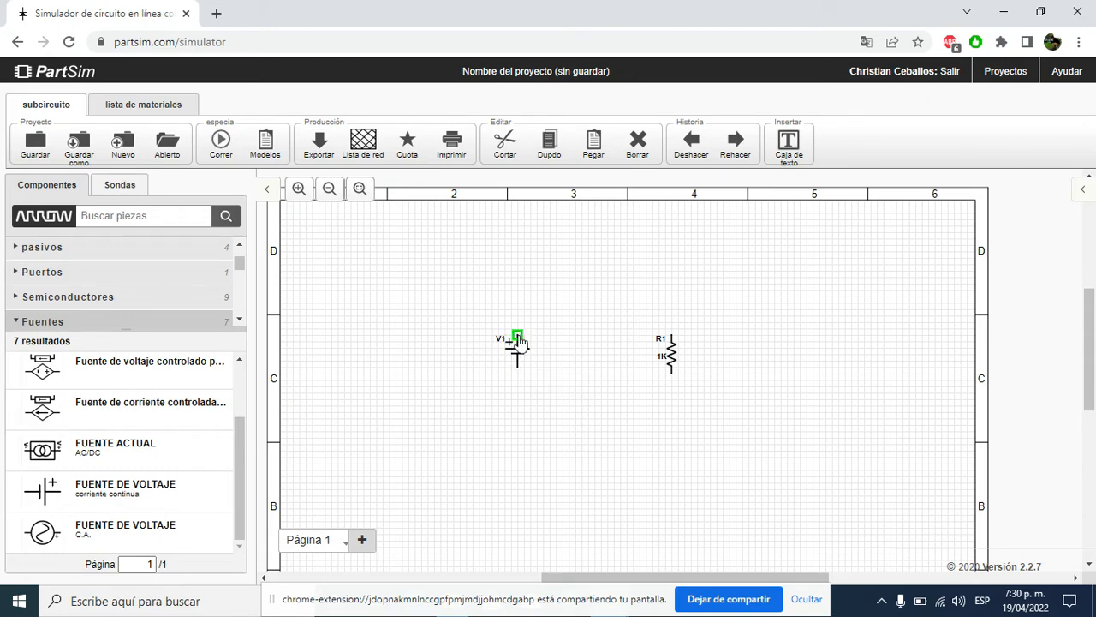
# Wire the voltage source's positive terminal to the resistor's upper end and its negative terminal to the lower end
pyautogui.click(517, 335)
pyautogui.click(673, 324)
pyautogui.click(517, 368)
pyautogui.click(672, 383)
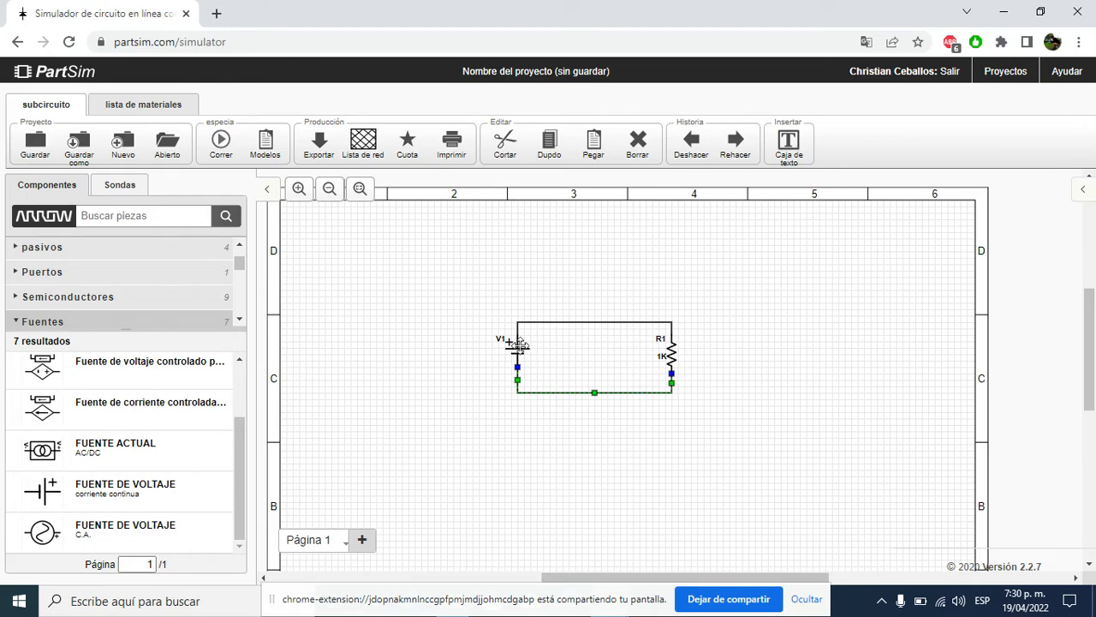
pyautogui.click(546, 345)
# Set the voltage of source V1 to 1v, deselect it and hide the workspace properties
pyautogui.click(514, 349)
pyautogui.doubleClick(519, 353)
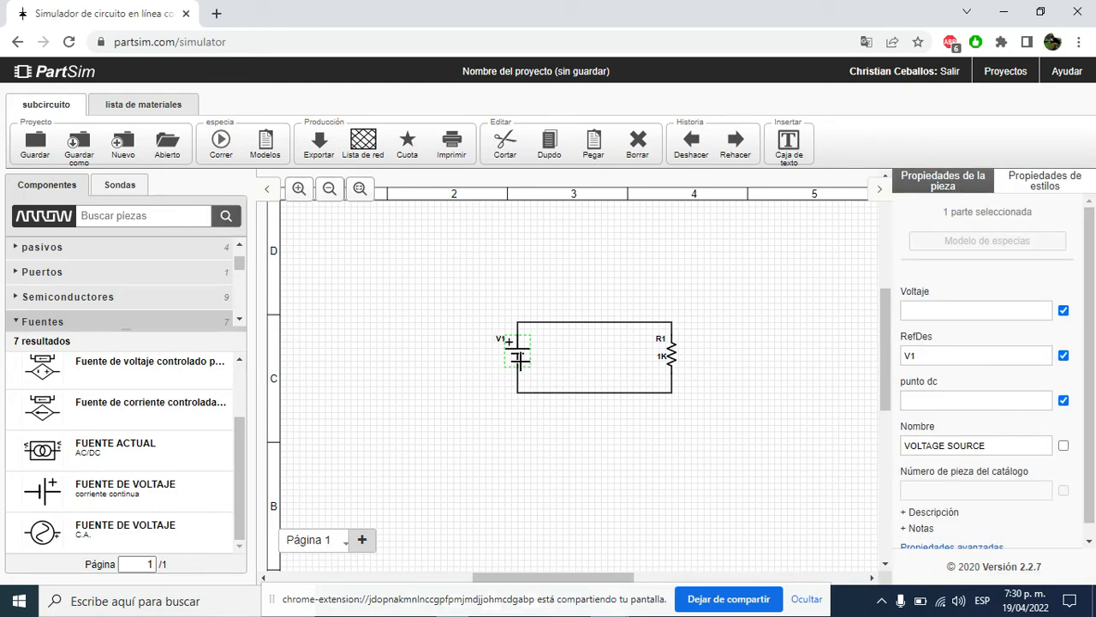
pyautogui.click(927, 311)
pyautogui.click(932, 428)
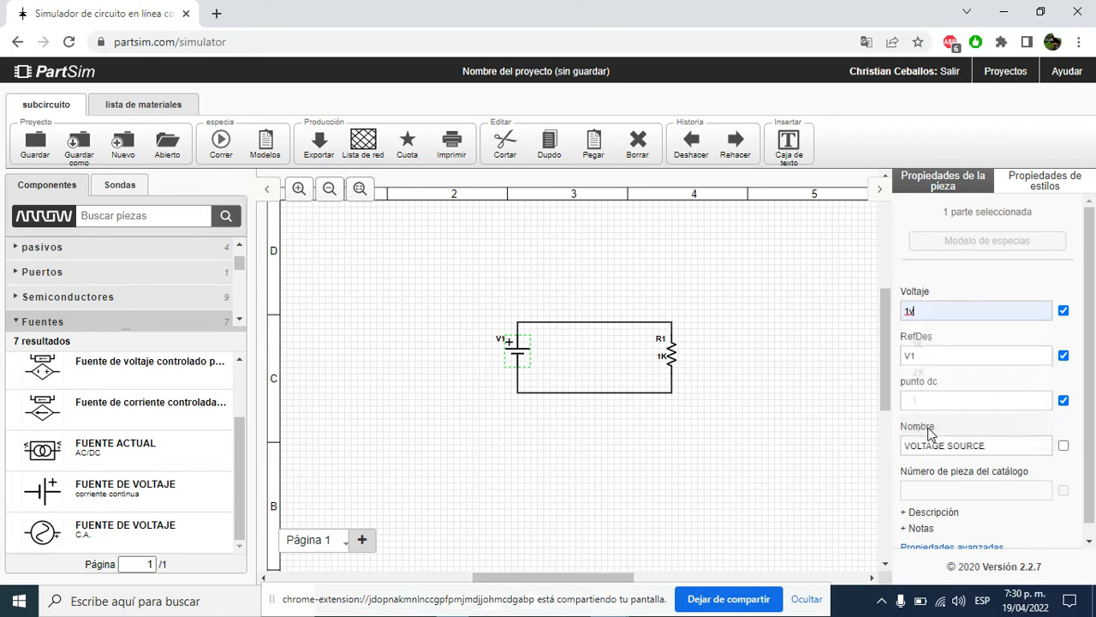
pyautogui.click(816, 331)
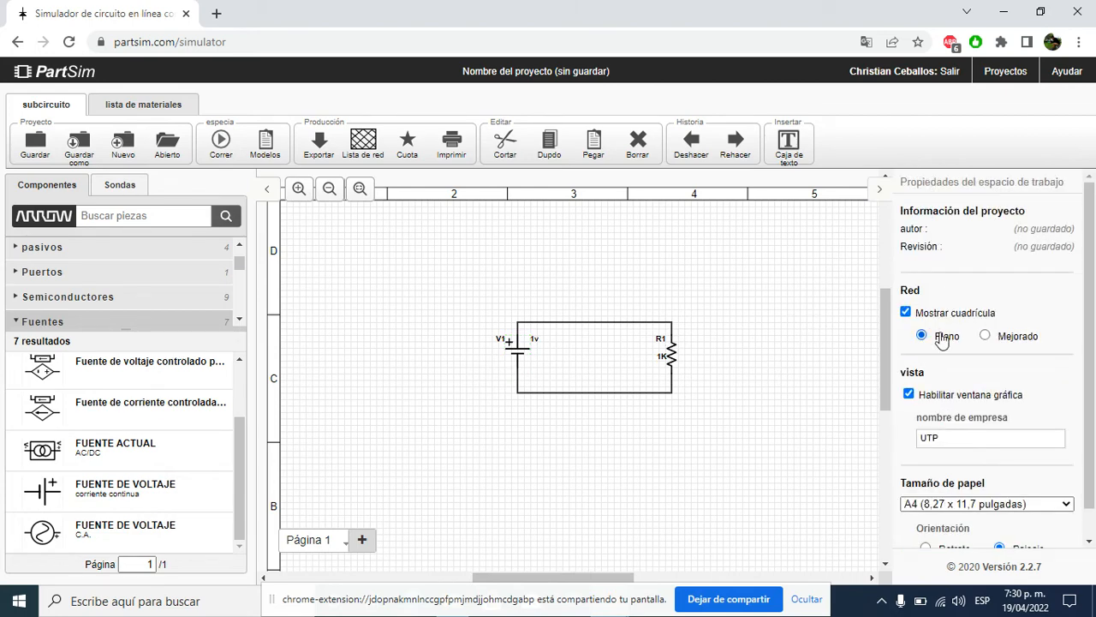
pyautogui.click(880, 190)
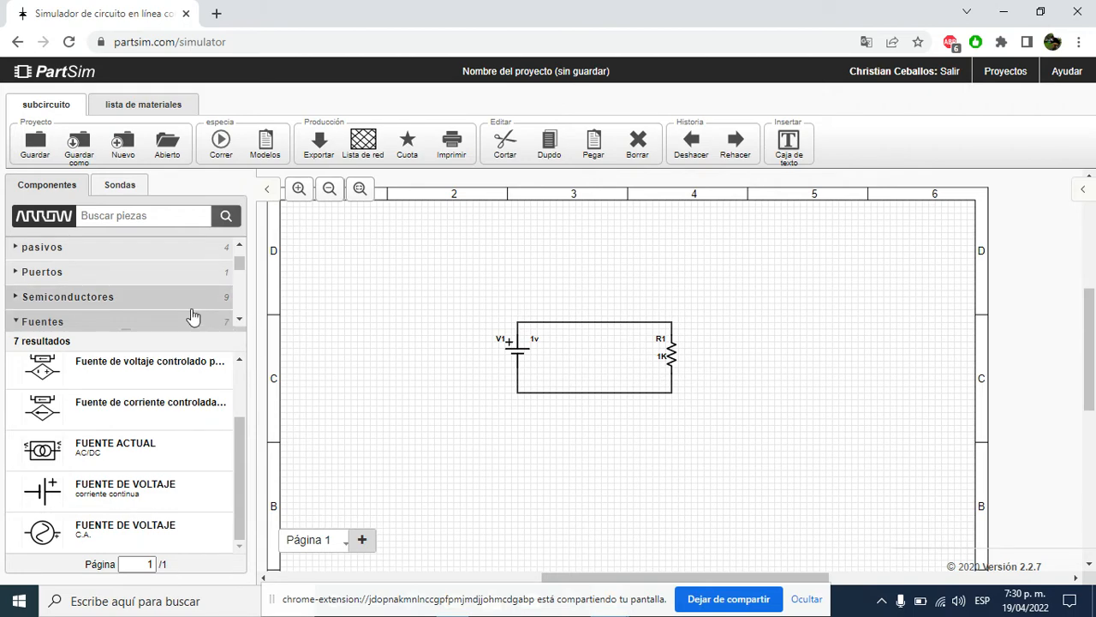
# Attach a ground (TIERRA) from the generic ports to the lower wire between the source and the resistor
pyautogui.click(150, 273)
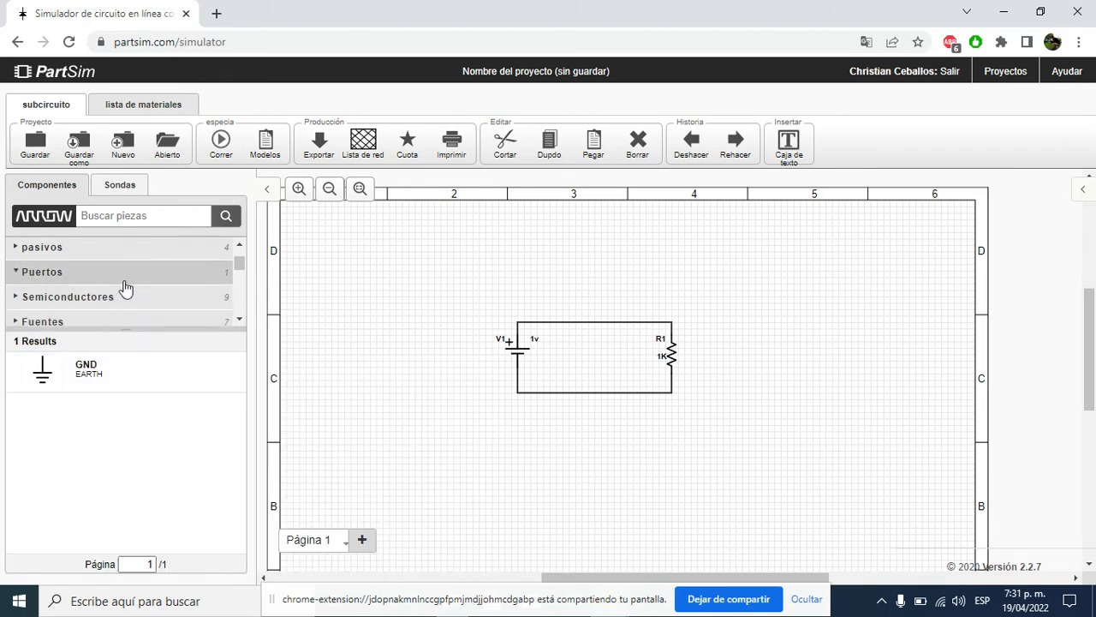
pyautogui.moveTo(107, 366)
pyautogui.moveTo(107, 366)
pyautogui.mouseDown()
pyautogui.moveTo(447, 436)
pyautogui.moveTo(616, 448)
pyautogui.moveTo(604, 420)
pyautogui.moveTo(570, 402)
pyautogui.moveTo(581, 393)
pyautogui.mouseUp()
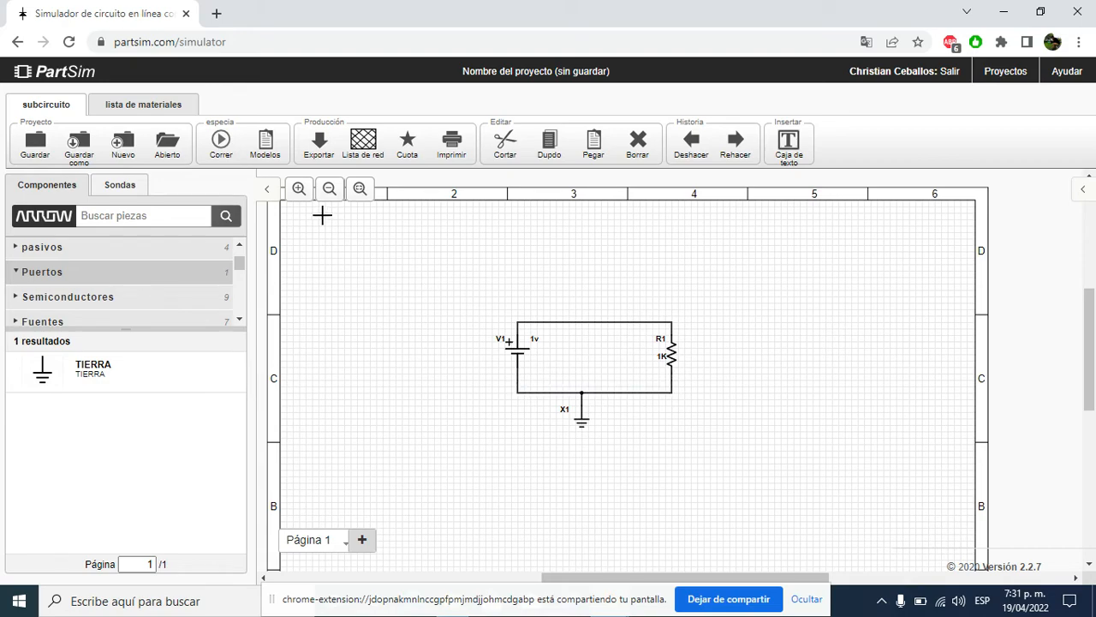
# Run the simulation with only the DC bias analysis (Sesgo de CC) enabled
pyautogui.click(236, 148)
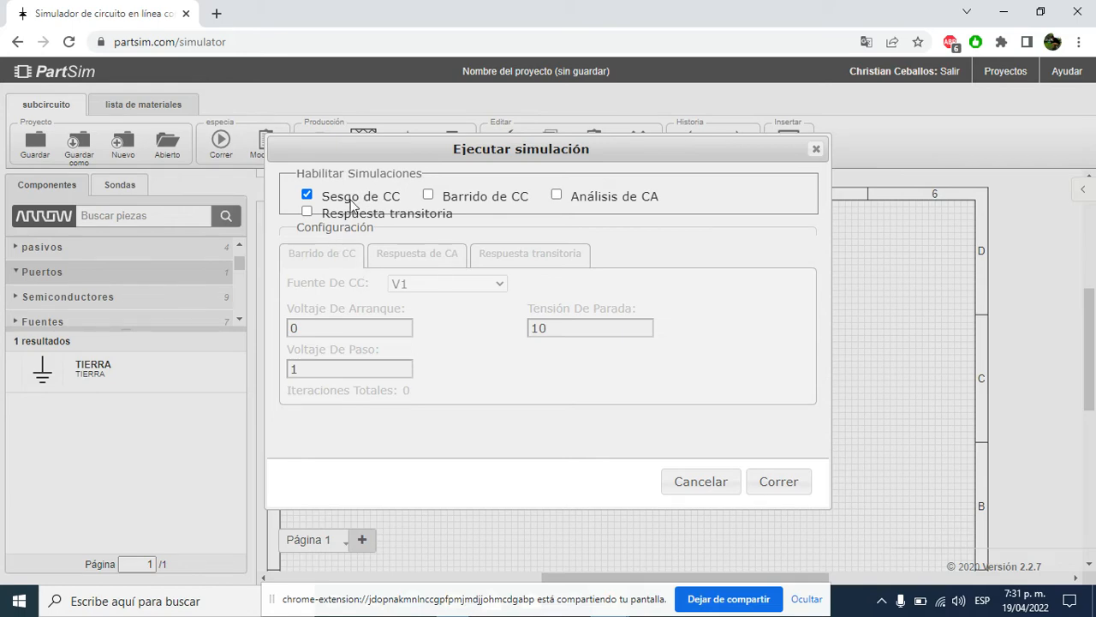
pyautogui.click(310, 196)
pyautogui.click(310, 197)
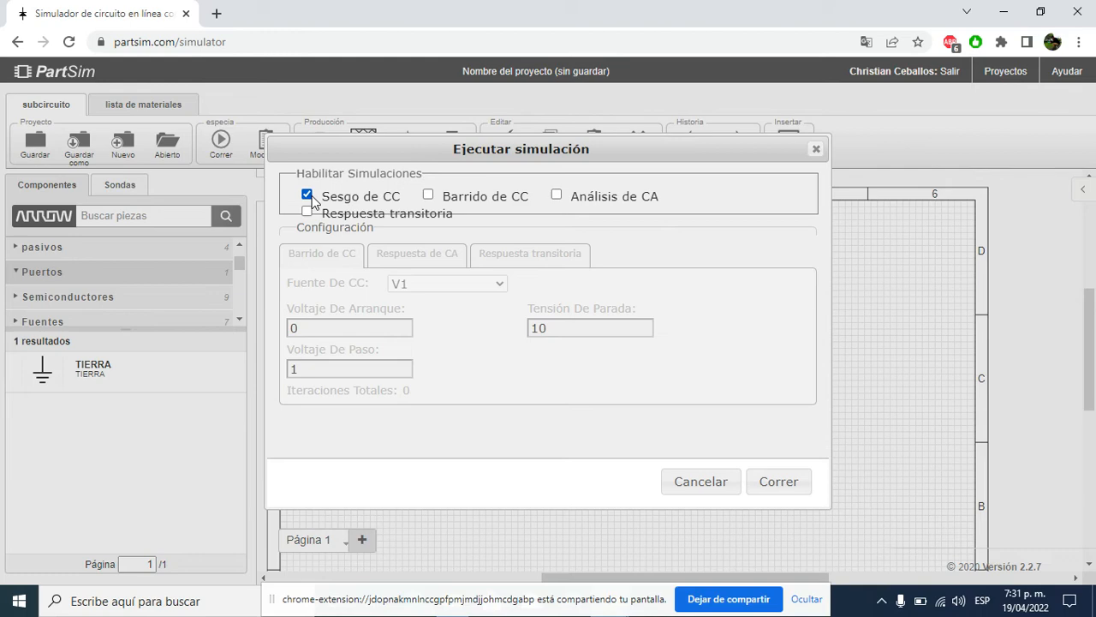
pyautogui.click(778, 484)
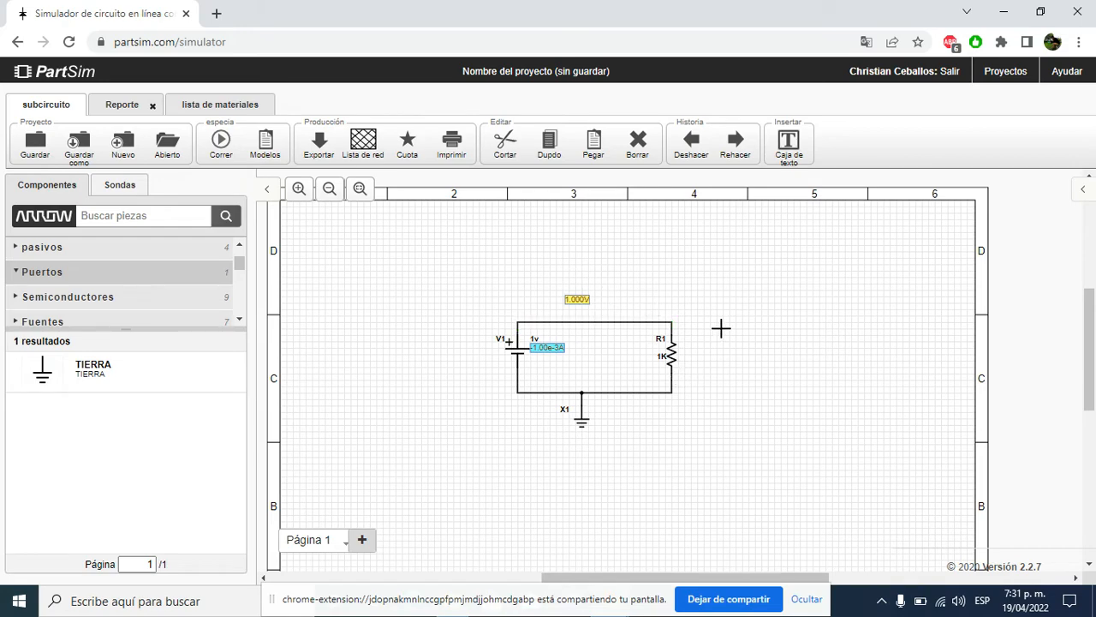
pyautogui.click(600, 325)
# Place a second general resistor (RESISTENCIA GENERAL) from the passive generic parts to the right of R1
pyautogui.scroll(2, 122, 265)
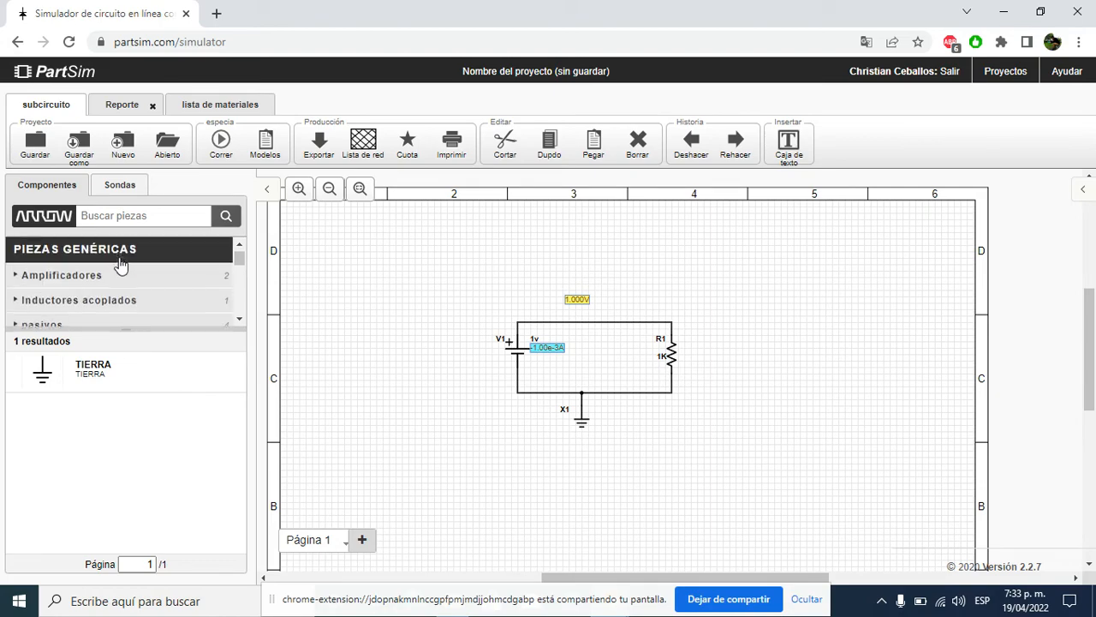
pyautogui.scroll(-2, 116, 278)
pyautogui.click(94, 248)
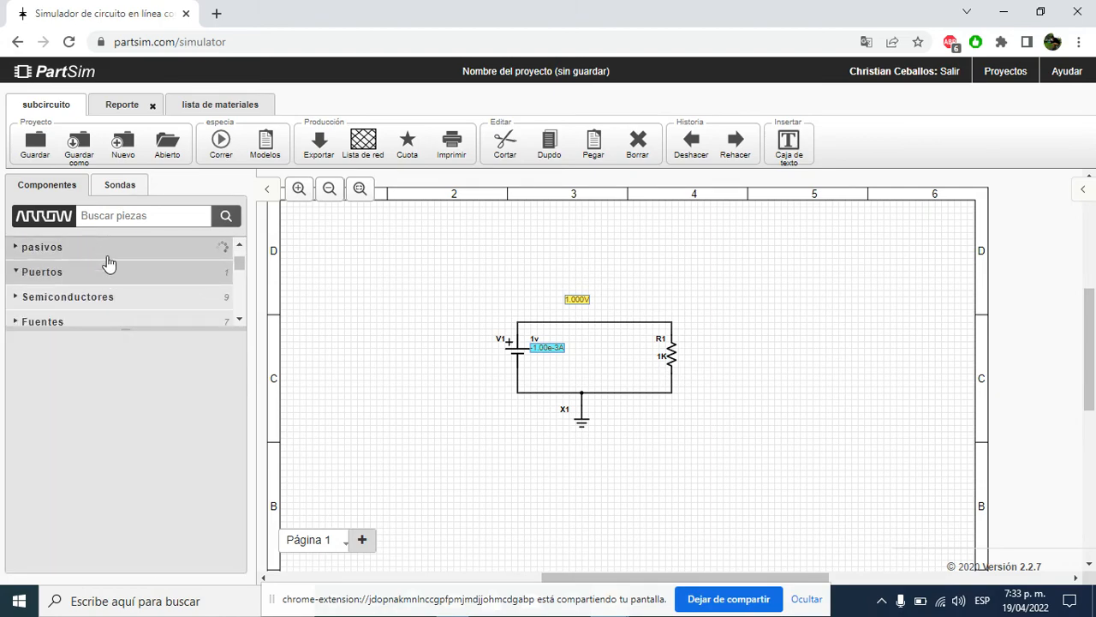
pyautogui.click(85, 503)
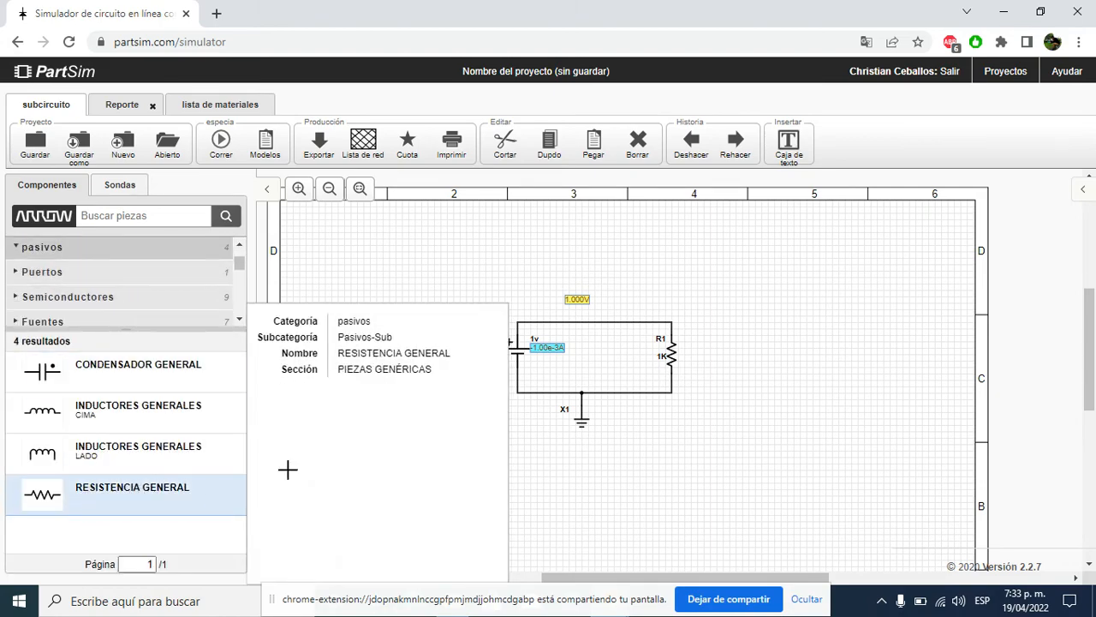
pyautogui.click(721, 329)
# Wire both ends of R2 to the matching ends of R1 so the two resistors are in parallel
pyautogui.moveTo(730, 334); pyautogui.dragTo(672, 322)
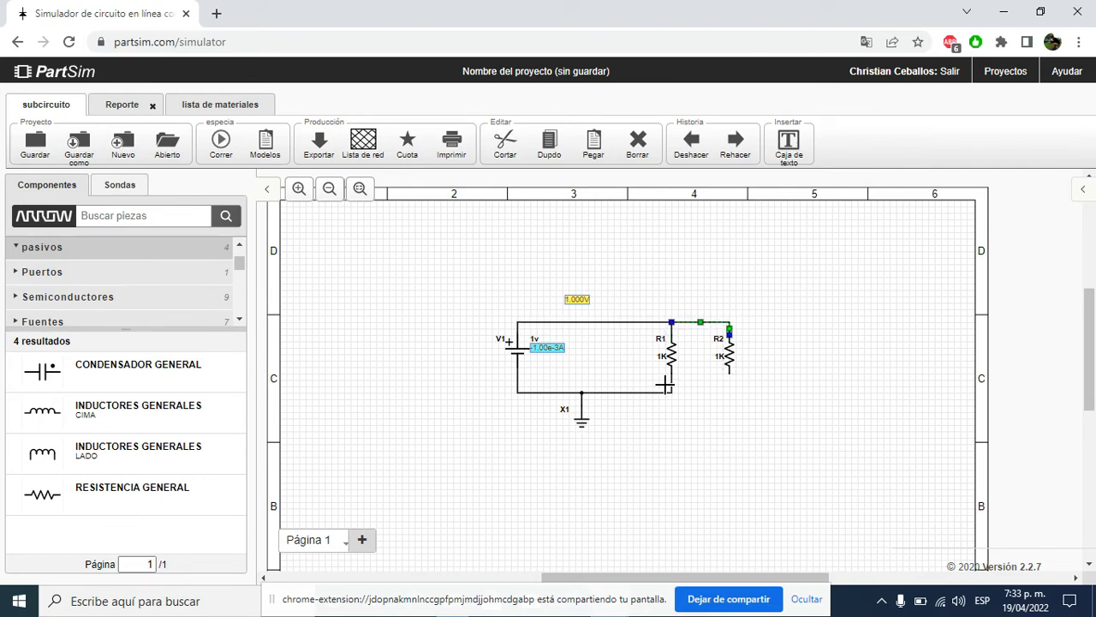
pyautogui.click(729, 384)
pyautogui.moveTo(729, 385); pyautogui.dragTo(674, 400)
pyautogui.click(770, 382)
# Set the value of resistor R1 to 2k and hide its part properties
pyautogui.click(670, 354)
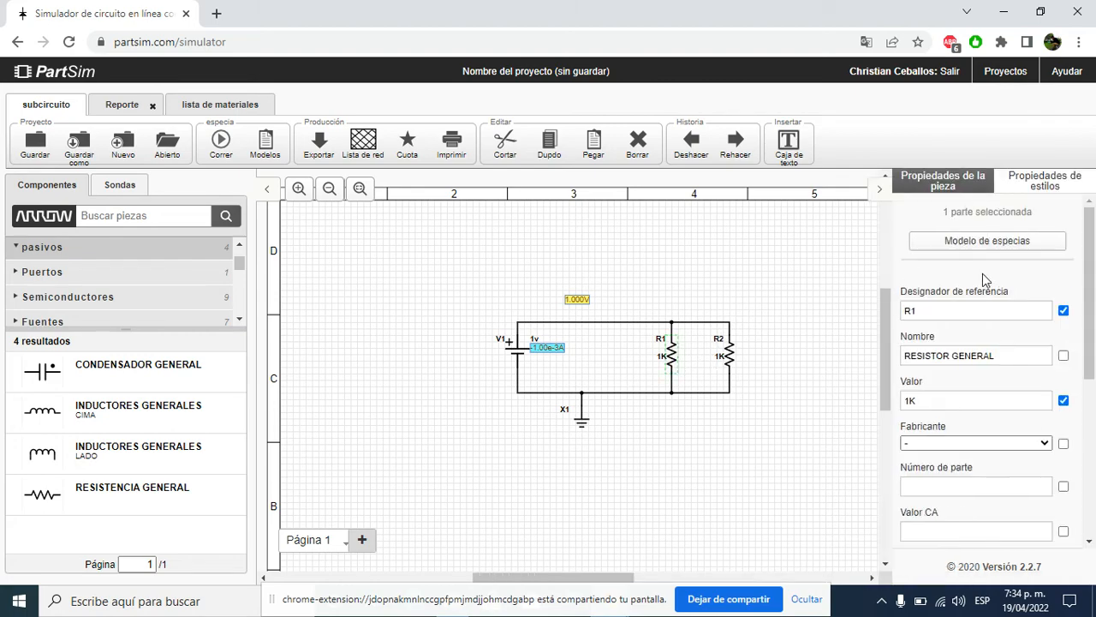
pyautogui.click(937, 399)
pyautogui.press('BackSpace')
pyautogui.press('BackSpace')
pyautogui.write('2k')
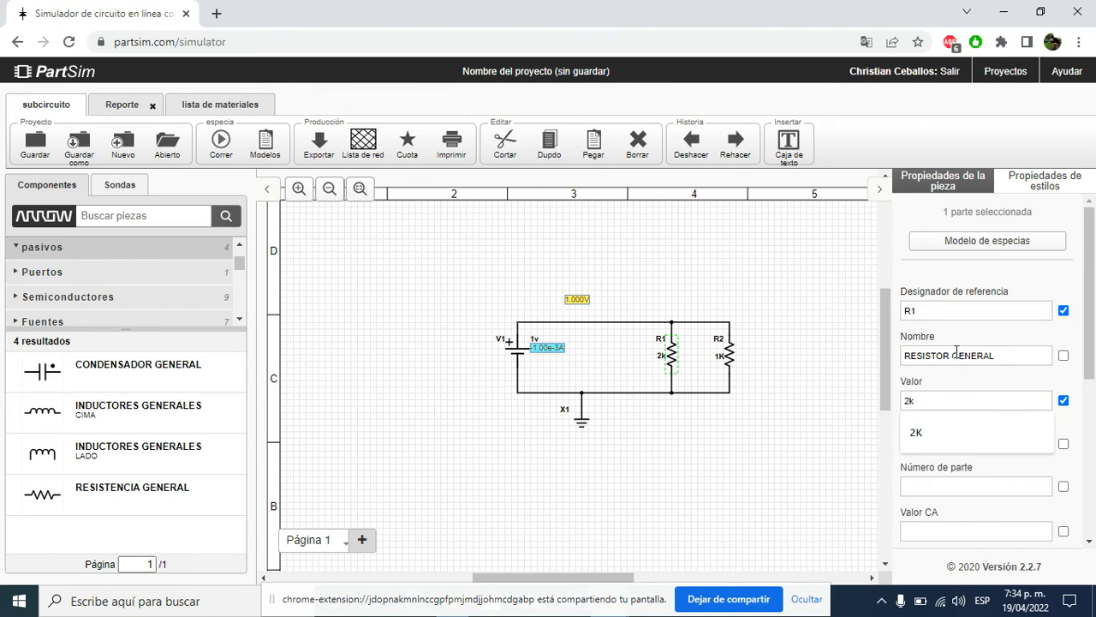
pyautogui.click(882, 190)
# Set the value of resistor R2 to 2k and deselect it
pyautogui.click(728, 353)
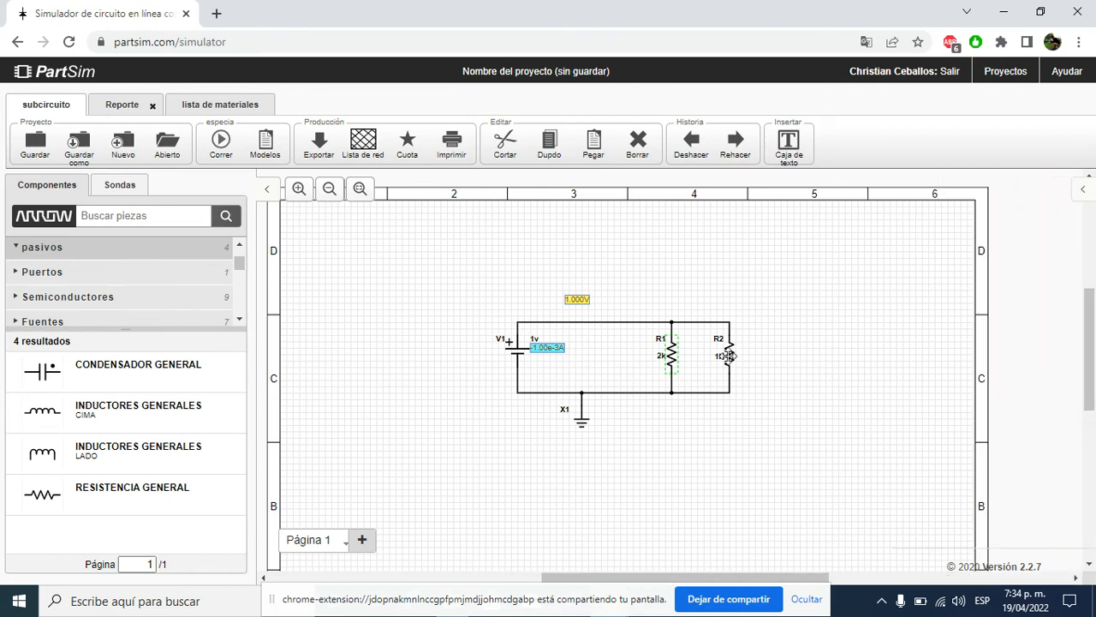
pyautogui.click(954, 398)
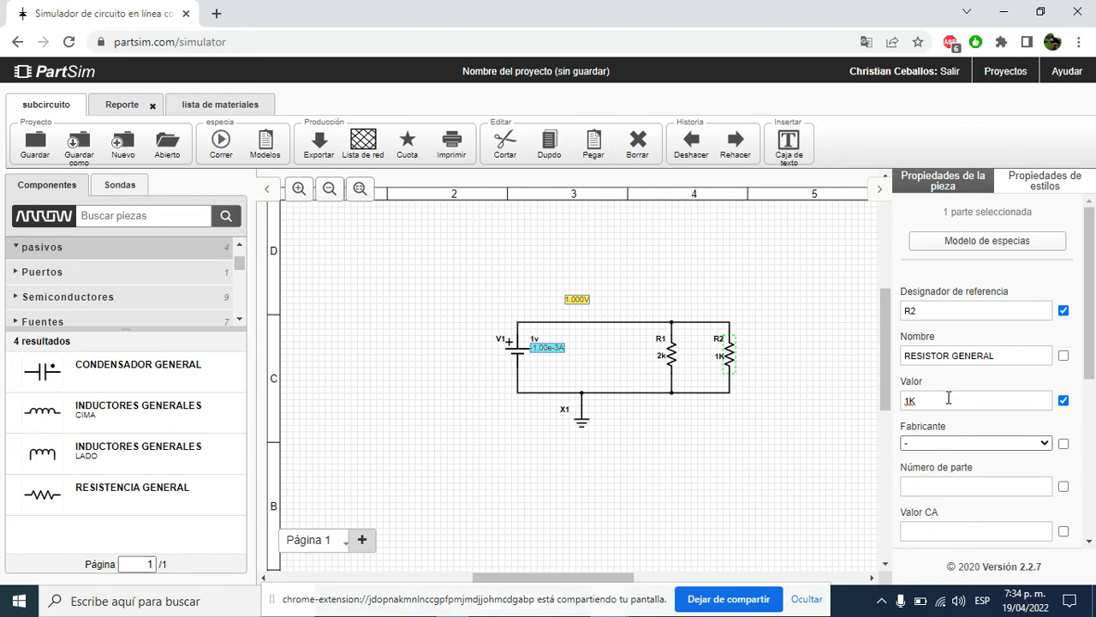
pyautogui.press('BackSpace')
pyautogui.press('BackSpace')
pyautogui.write('2k')
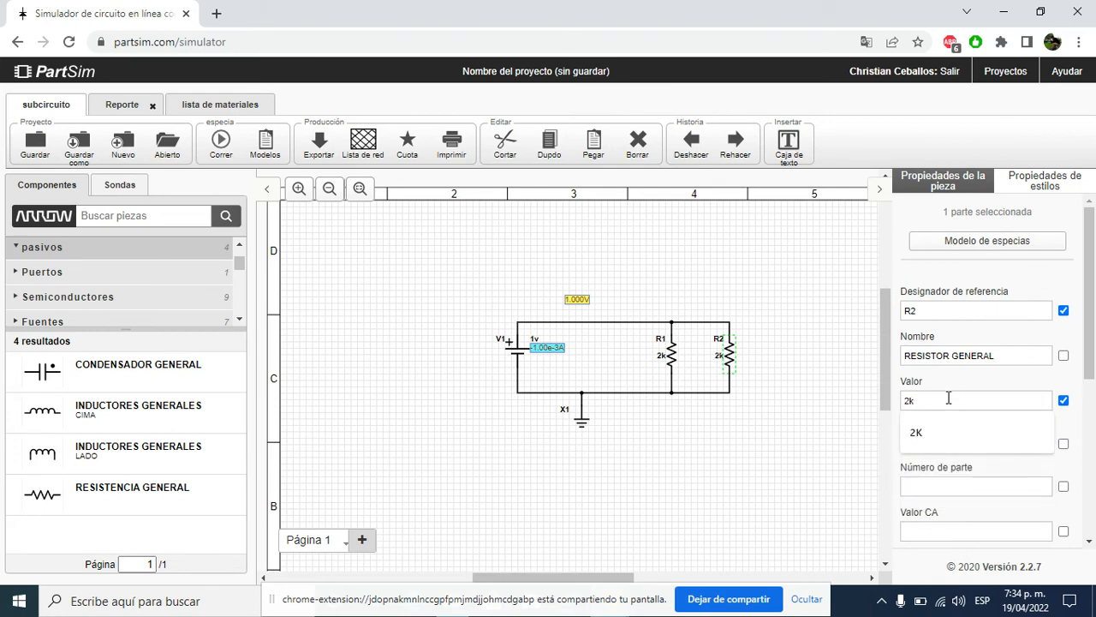
pyautogui.click(839, 315)
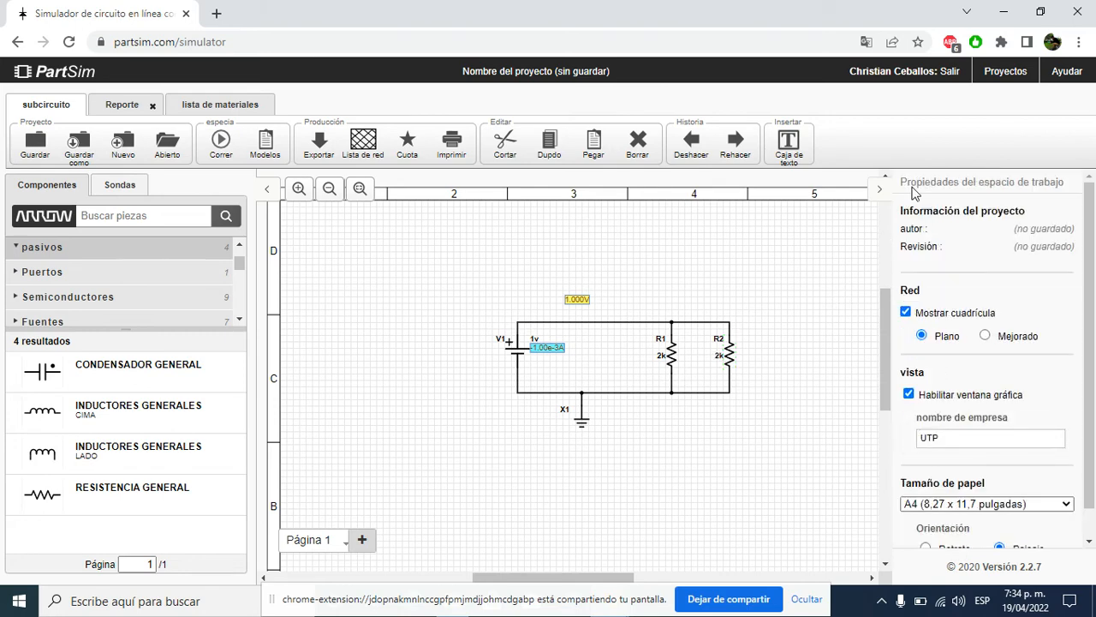
# Hide the workspace properties and rerun the DC bias simulation (Sesgo de CC) for the parallel circuit
pyautogui.click(885, 188)
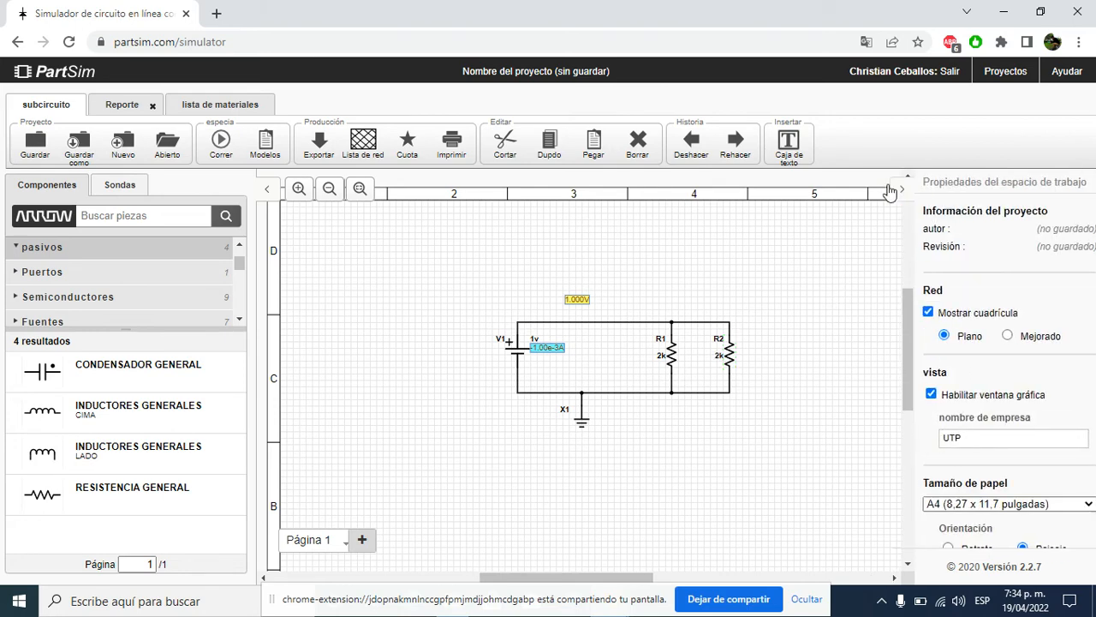
pyautogui.click(226, 140)
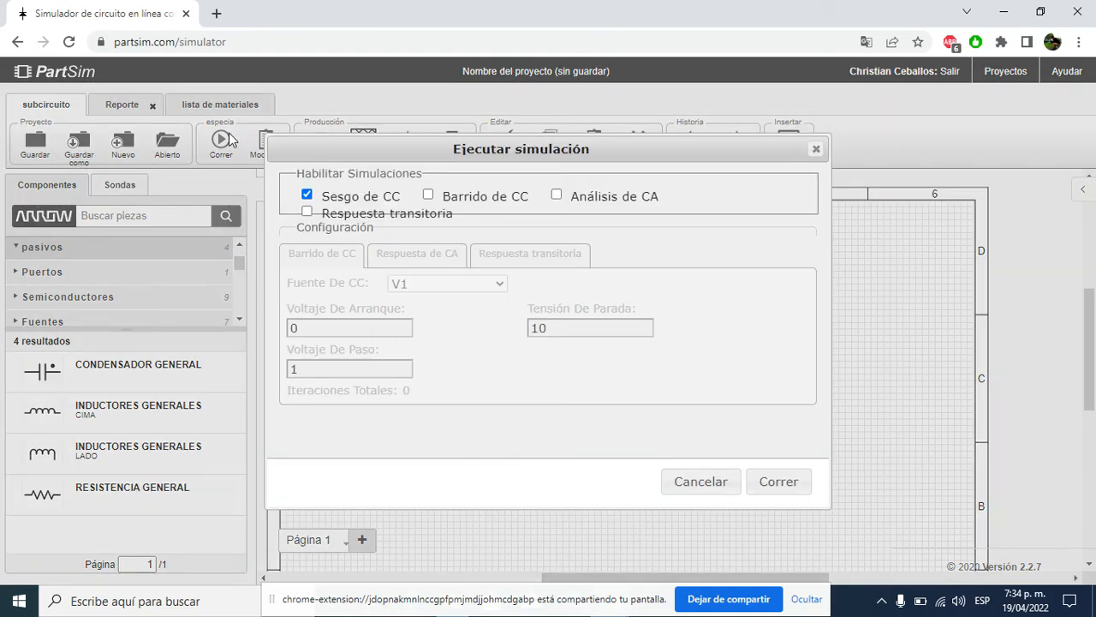
pyautogui.click(777, 481)
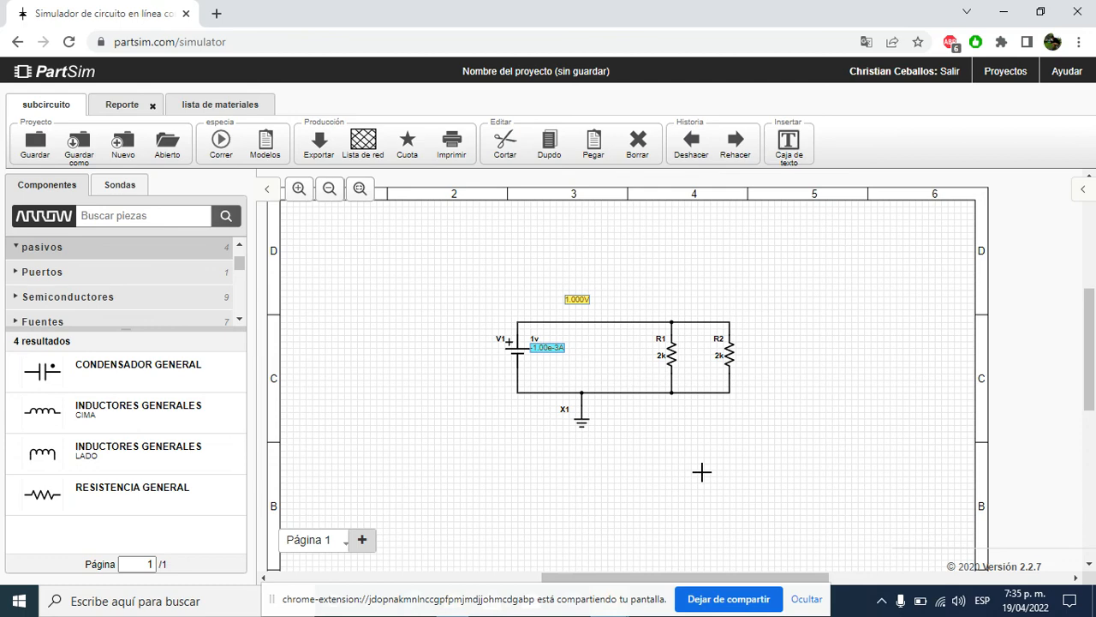
# Delete both wires connecting R2 to R1 and the upper wire between source V1 and R1
pyautogui.rightClick(722, 393)
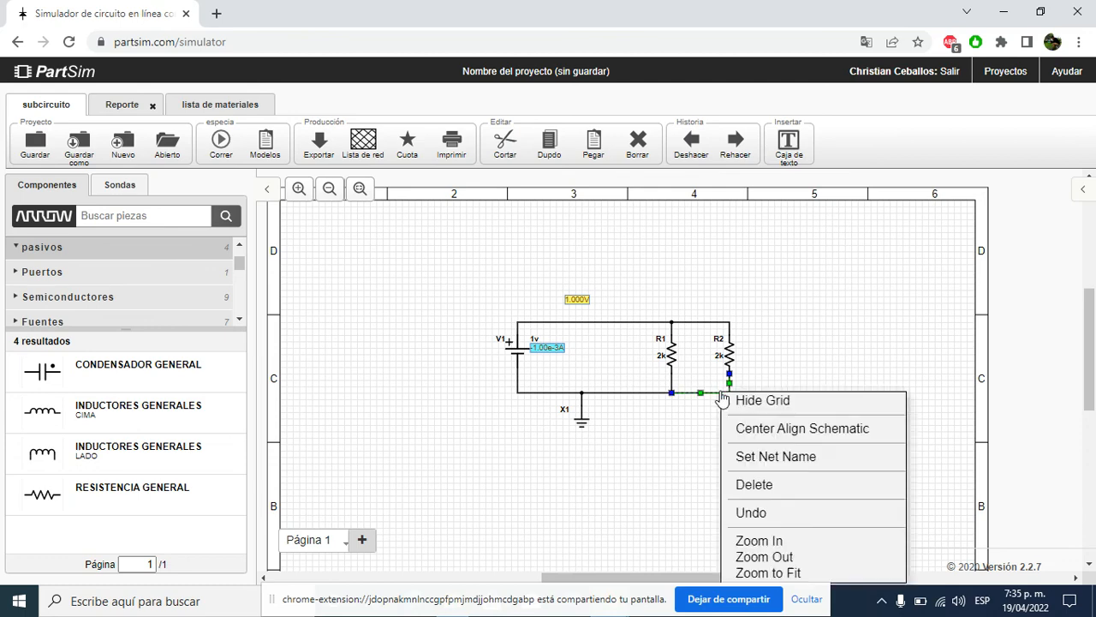
pyautogui.click(762, 535)
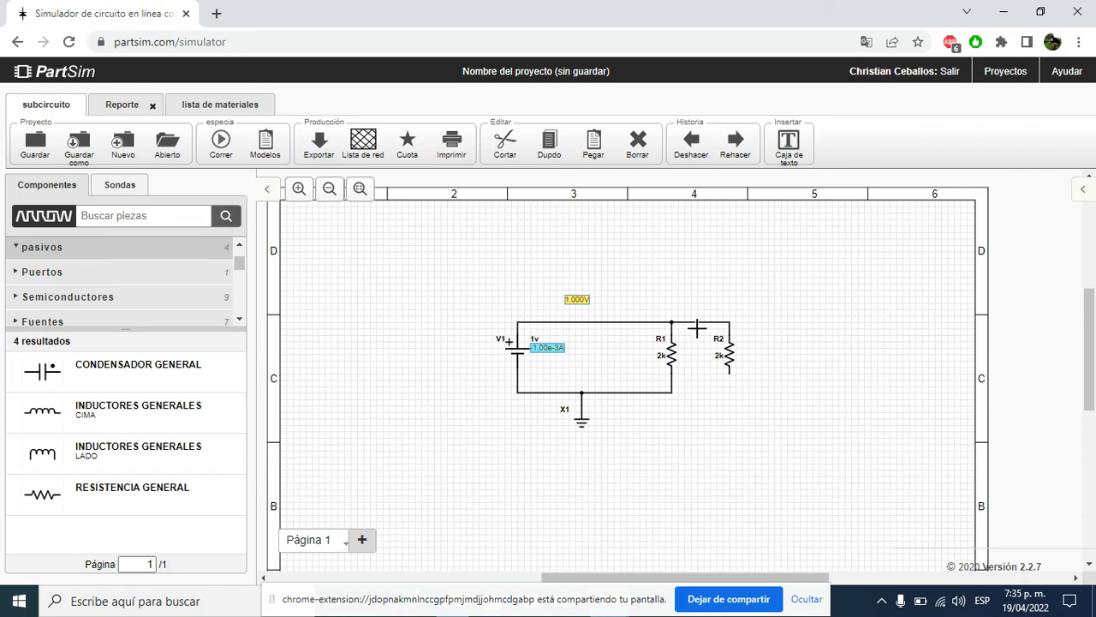
pyautogui.rightClick(698, 328)
pyautogui.rightClick(700, 323)
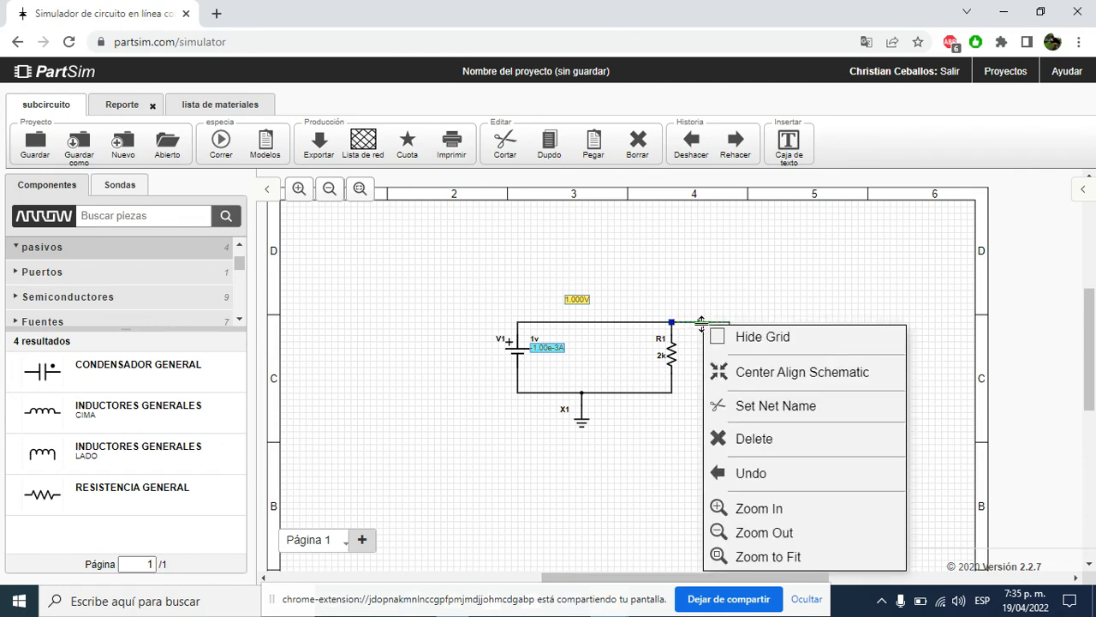
pyautogui.click(746, 436)
pyautogui.click(631, 324)
pyautogui.rightClick(630, 329)
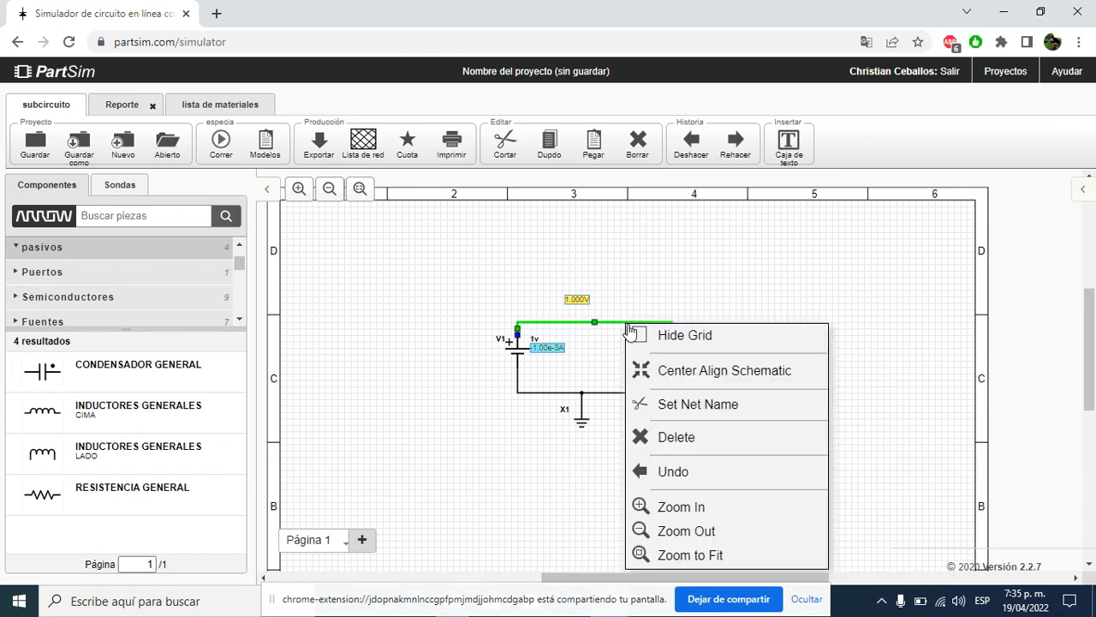
pyautogui.click(687, 437)
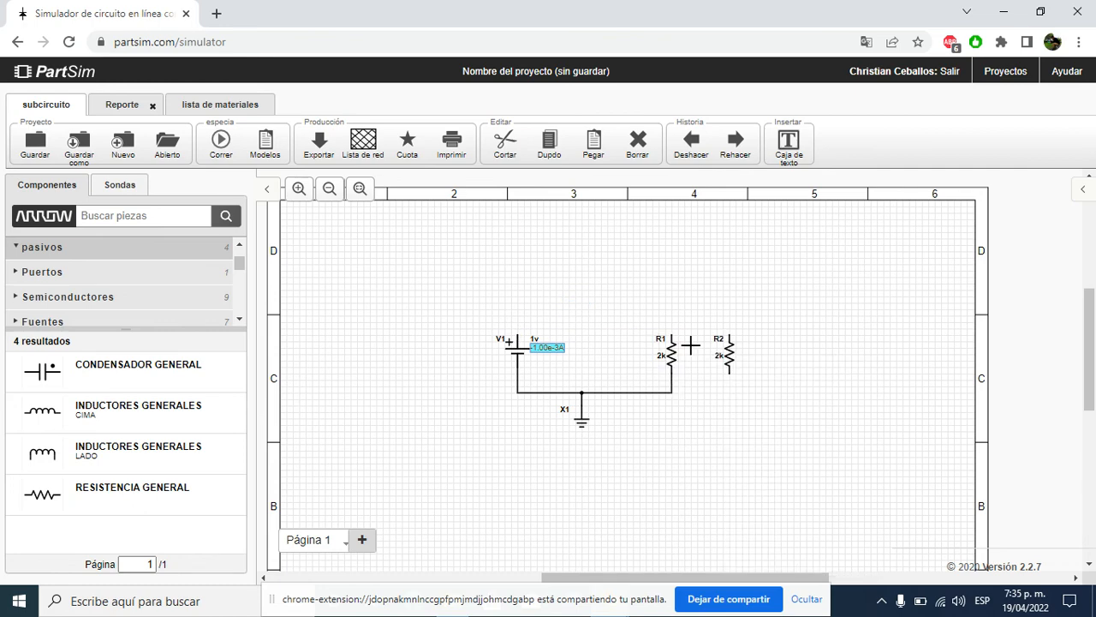
# Rotate the disconnected resistor R2 to a horizontal orientation
pyautogui.rightClick(735, 358)
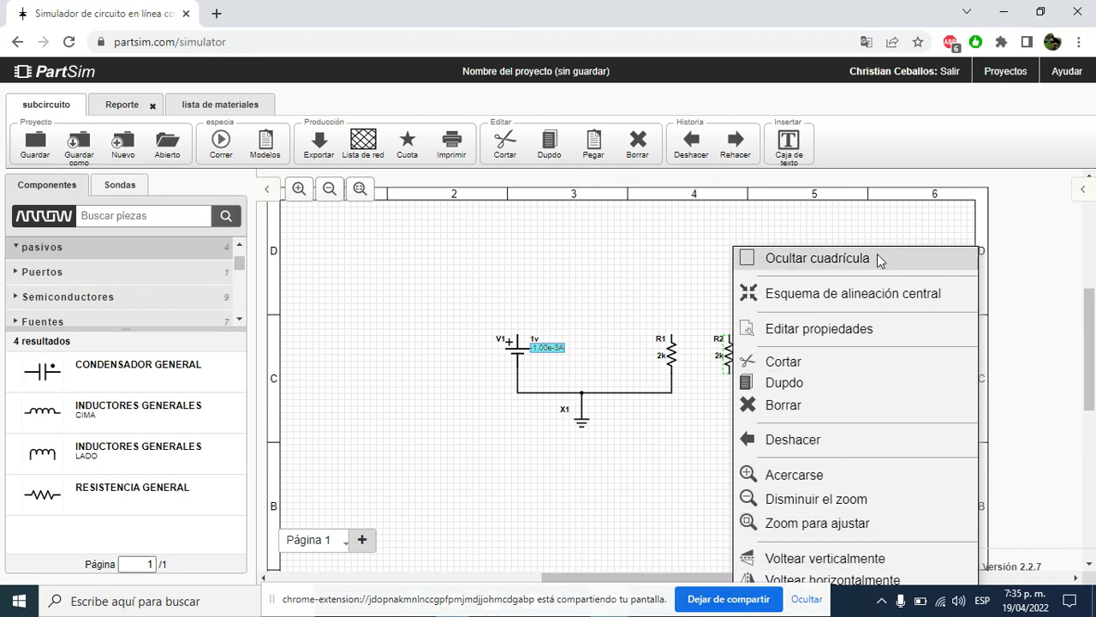
pyautogui.click(862, 220)
pyautogui.scroll(-2, 899, 310)
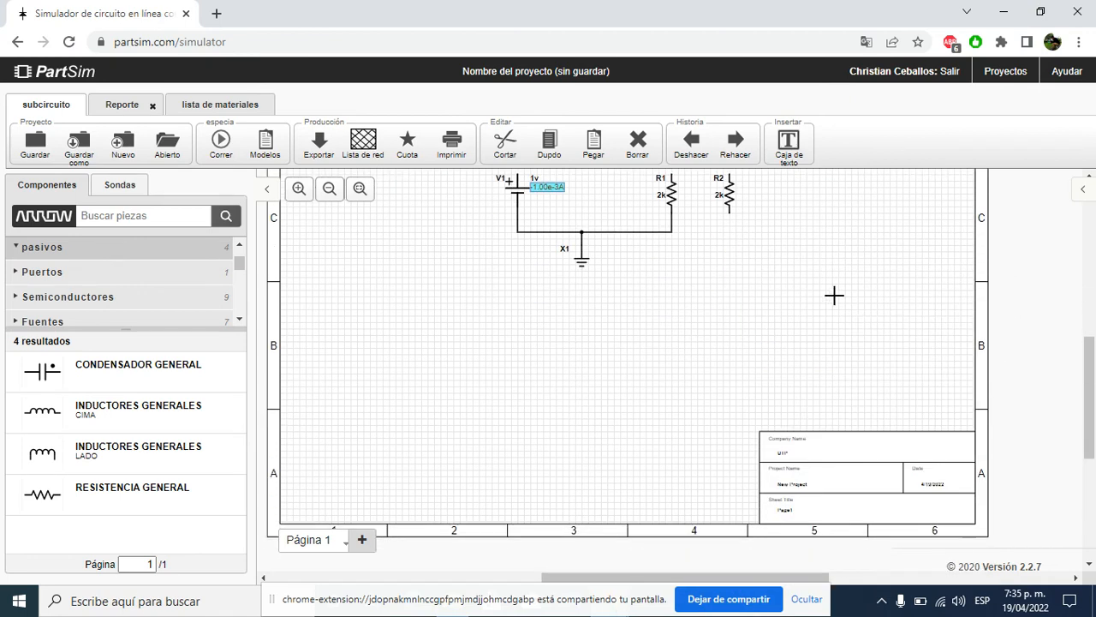
pyautogui.rightClick(726, 197)
pyautogui.click(793, 554)
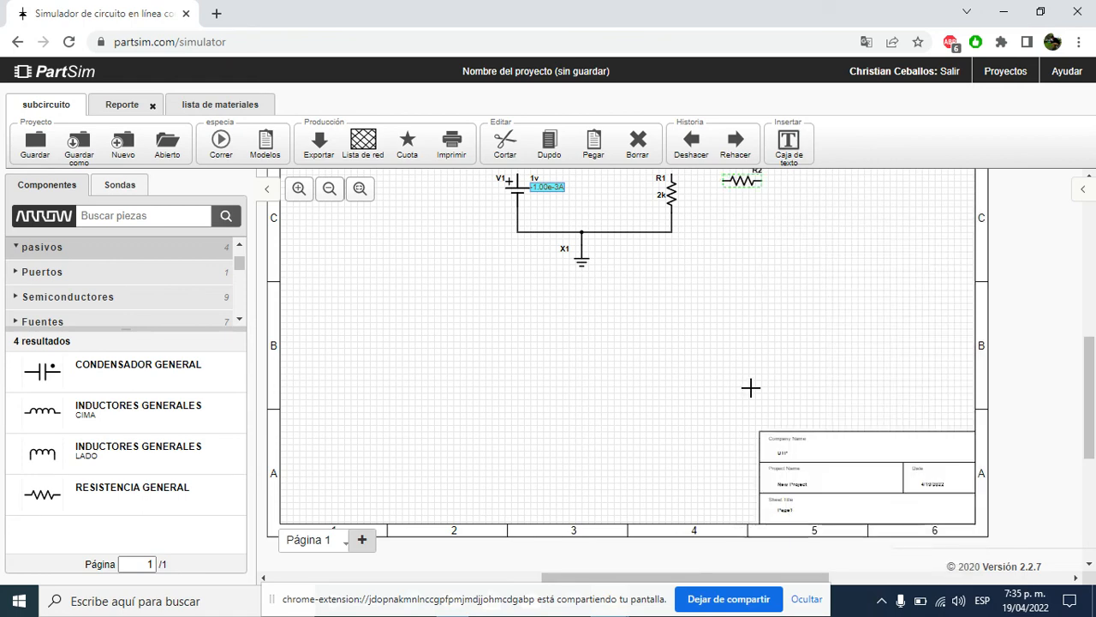
pyautogui.scroll(2, 750, 388)
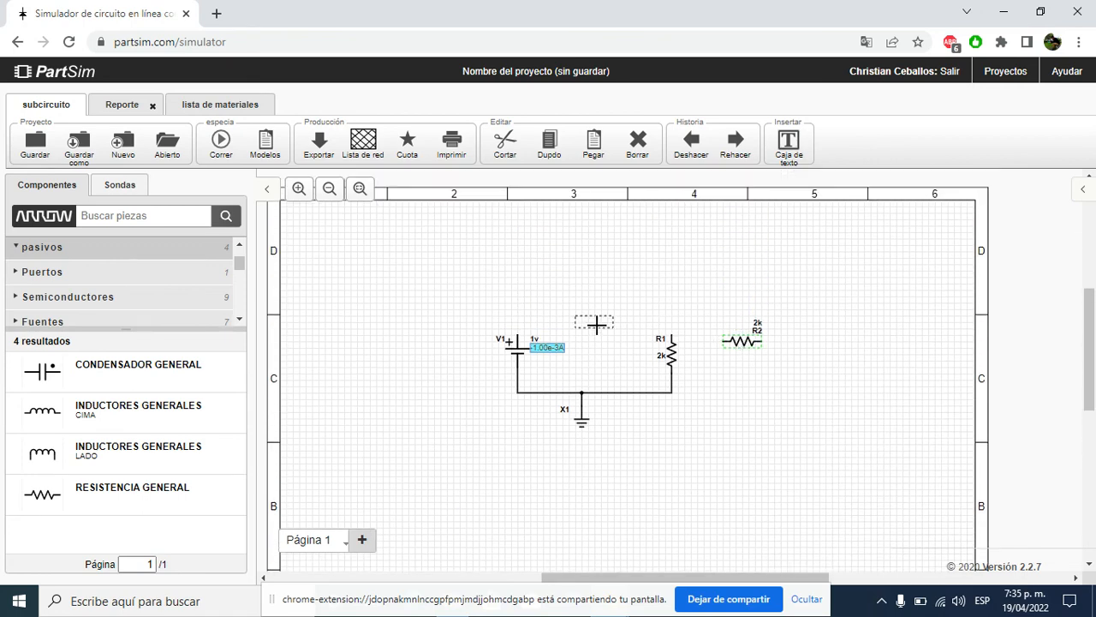
# Place resistor R2 between source V1 and R1, and wire it in series to the upper terminals of both
pyautogui.moveTo(597, 323)
pyautogui.mouseDown()
pyautogui.moveTo(680, 325)
pyautogui.moveTo(671, 327)
pyautogui.mouseUp()
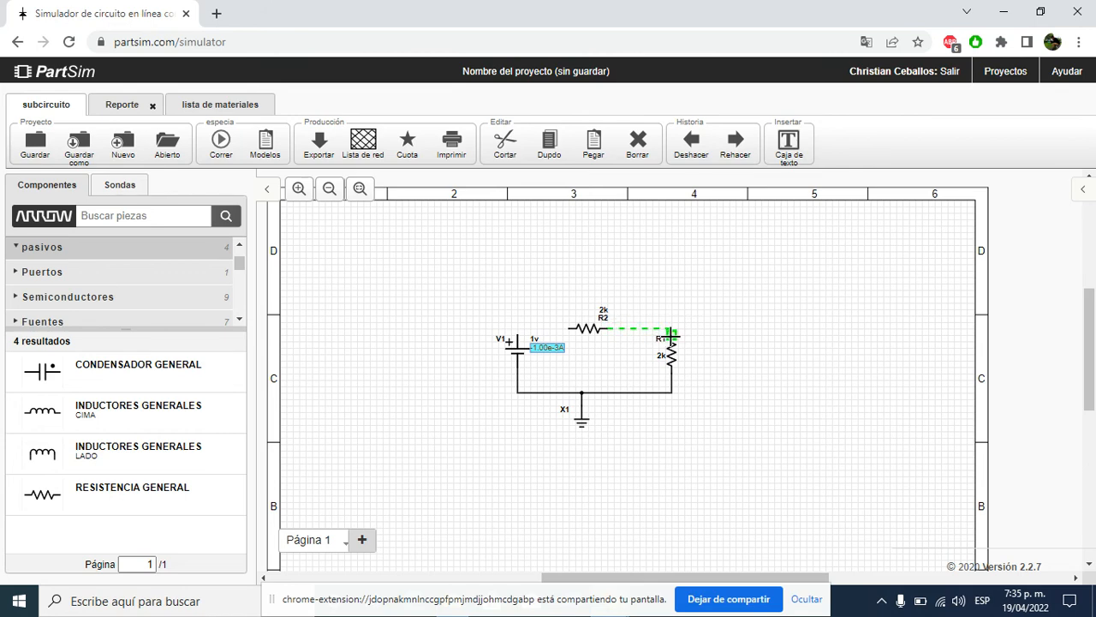
pyautogui.click(671, 334)
pyautogui.click(569, 328)
pyautogui.click(517, 333)
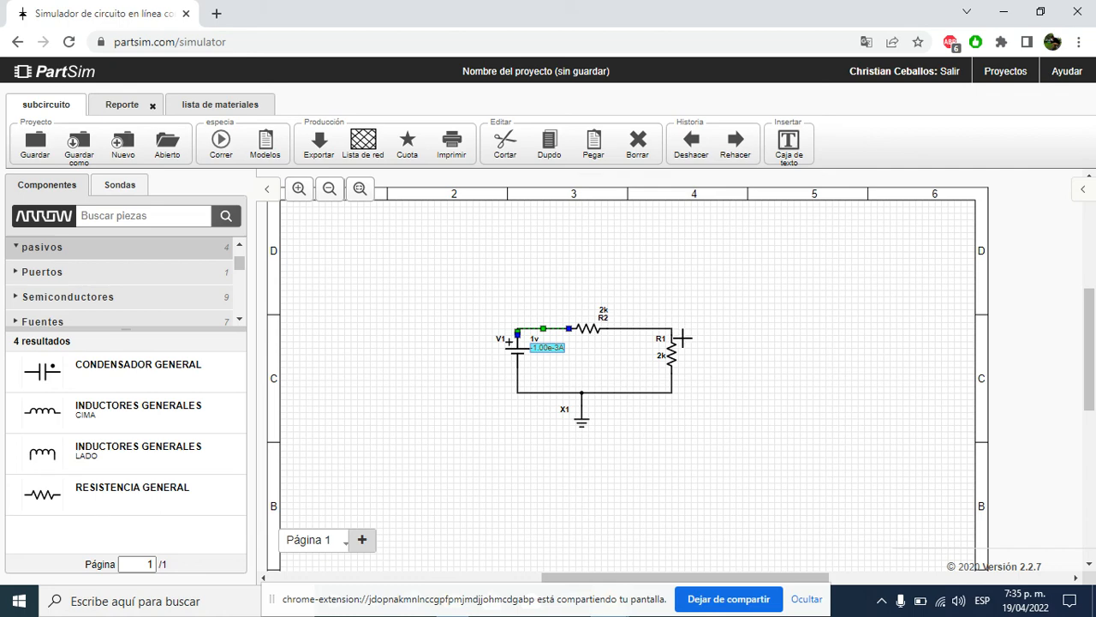
pyautogui.click(884, 361)
# Move resistor R2 slightly upward and delete the bent wires connecting it to R1 and V1
pyautogui.click(583, 327)
pyautogui.moveTo(583, 327); pyautogui.dragTo(586, 314)
pyautogui.click(615, 329)
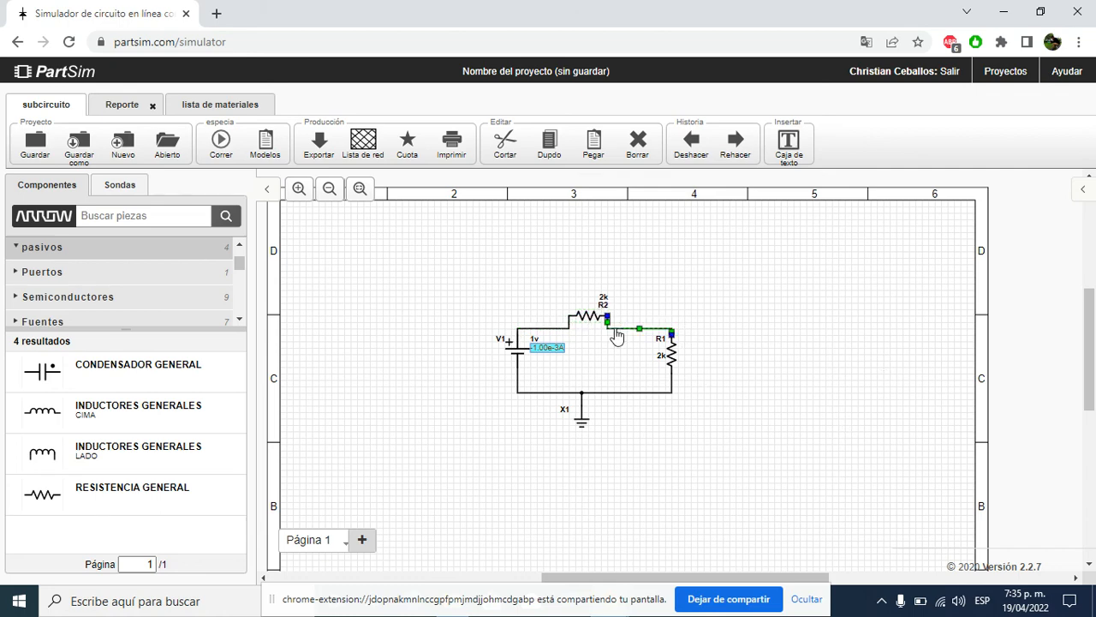
pyautogui.rightClick(626, 330)
pyautogui.click(669, 437)
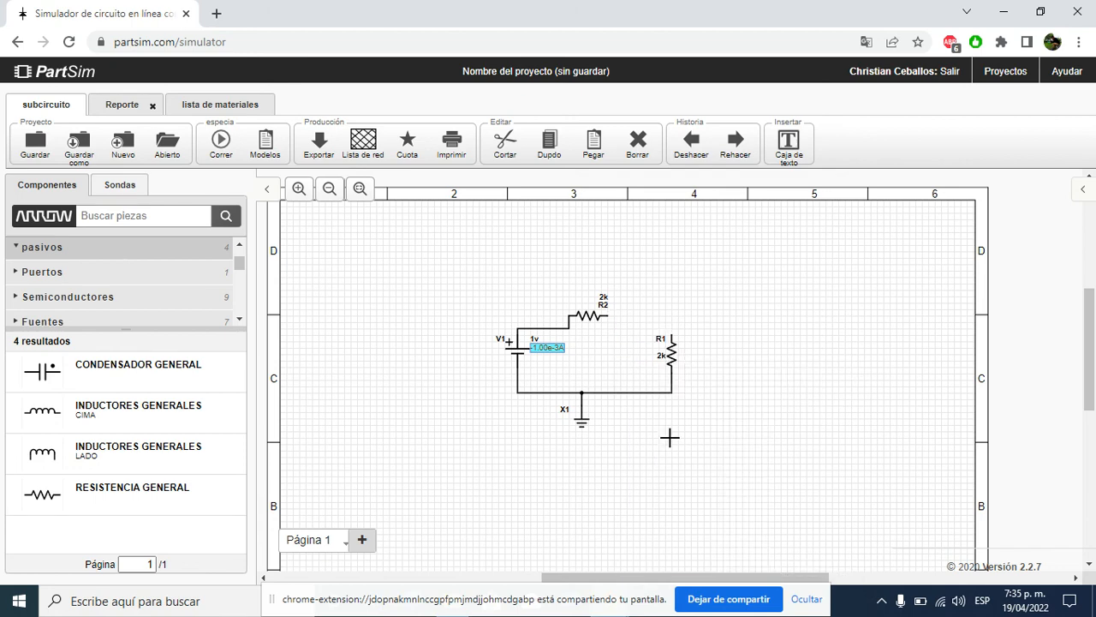
pyautogui.click(531, 328)
pyautogui.rightClick(533, 328)
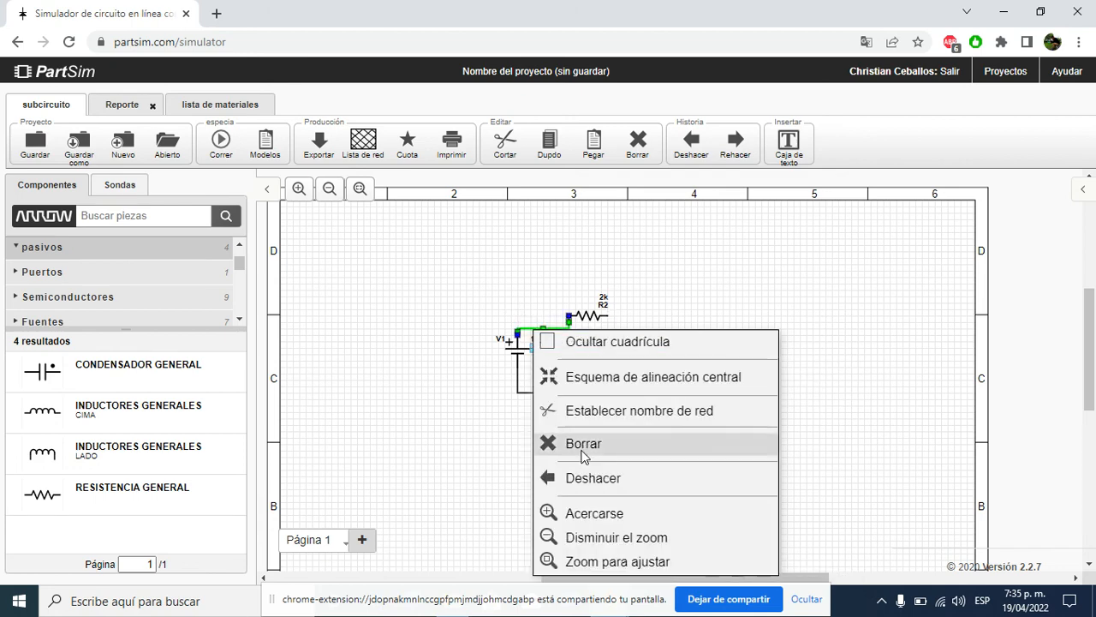
pyautogui.click(582, 455)
# Rewire R2 in series, connecting one end to the top of R1 and the other to the top of V1
pyautogui.moveTo(608, 315); pyautogui.dragTo(673, 317)
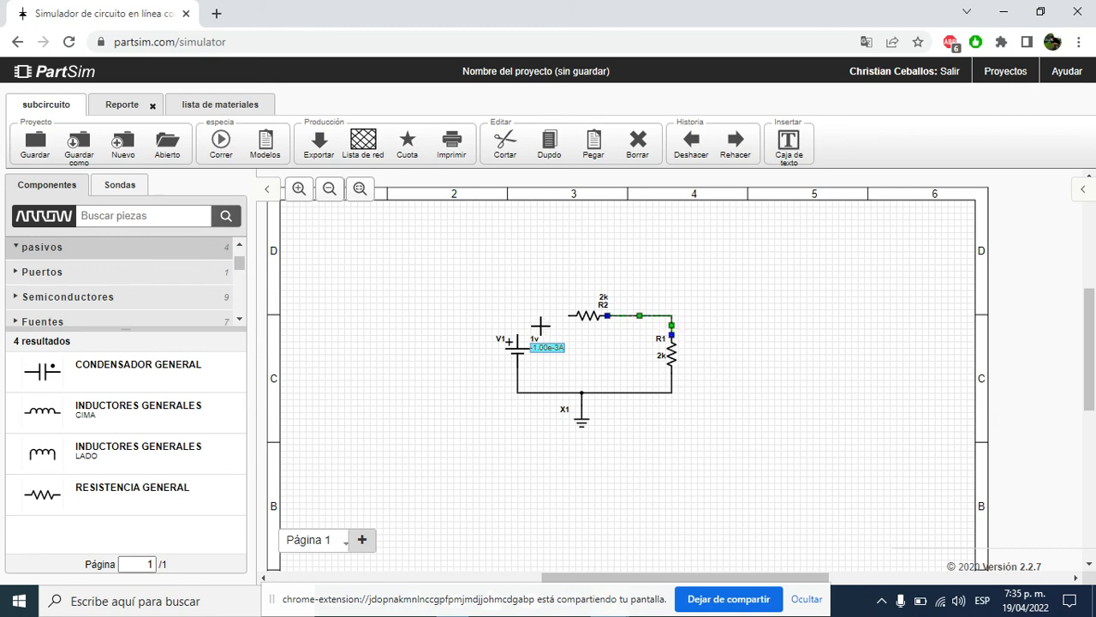
pyautogui.moveTo(570, 316); pyautogui.dragTo(516, 325)
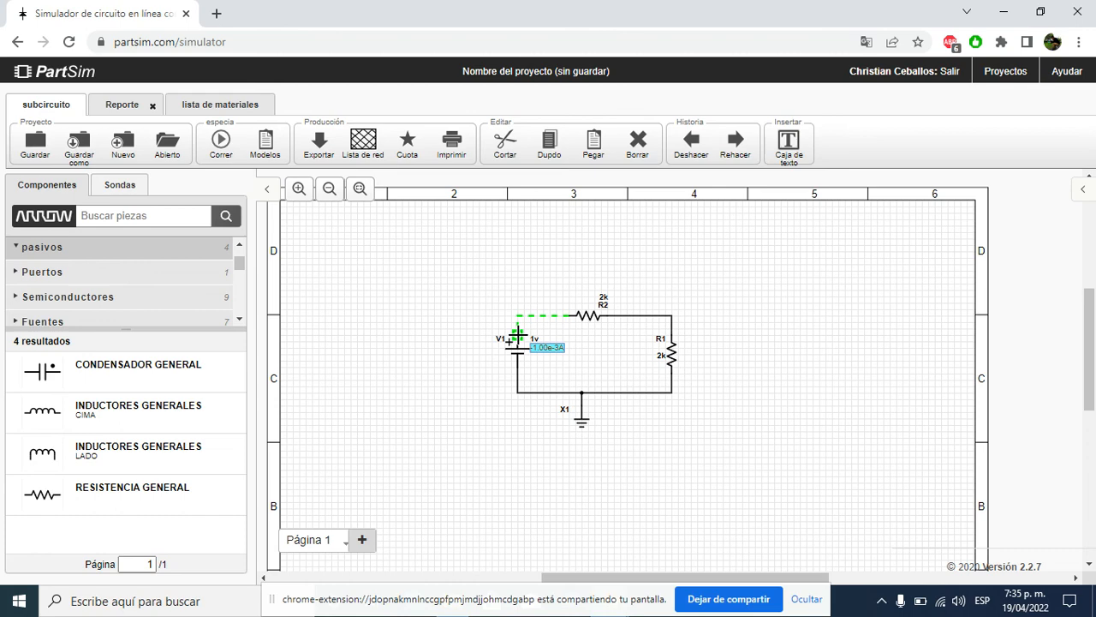
# Set the value of resistor R2 to 500 and hide its properties
pyautogui.click(590, 315)
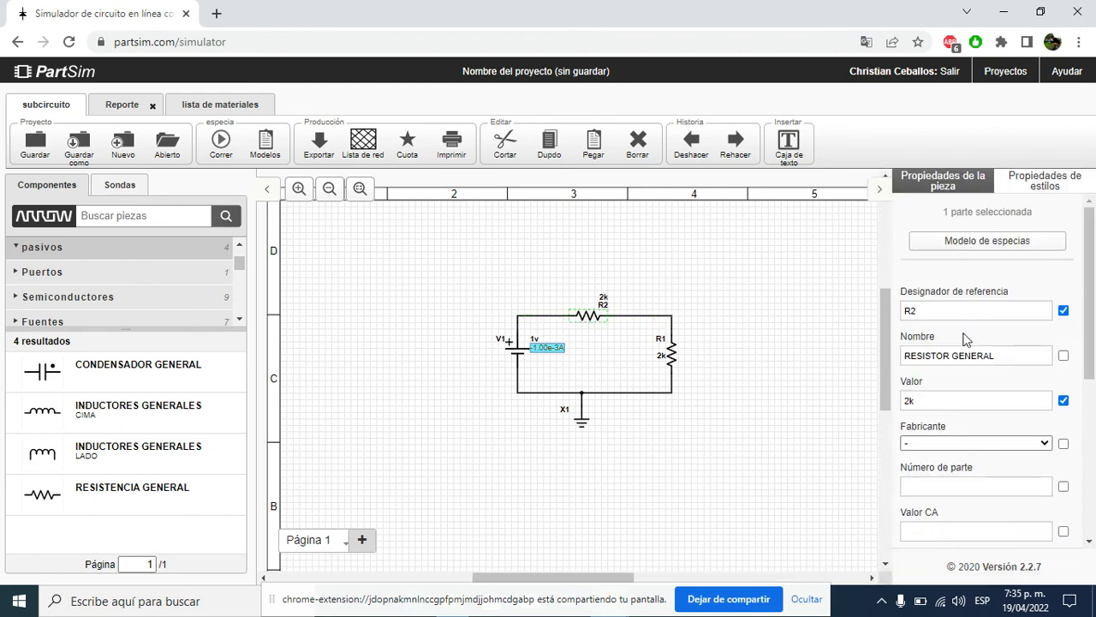
pyautogui.click(921, 393)
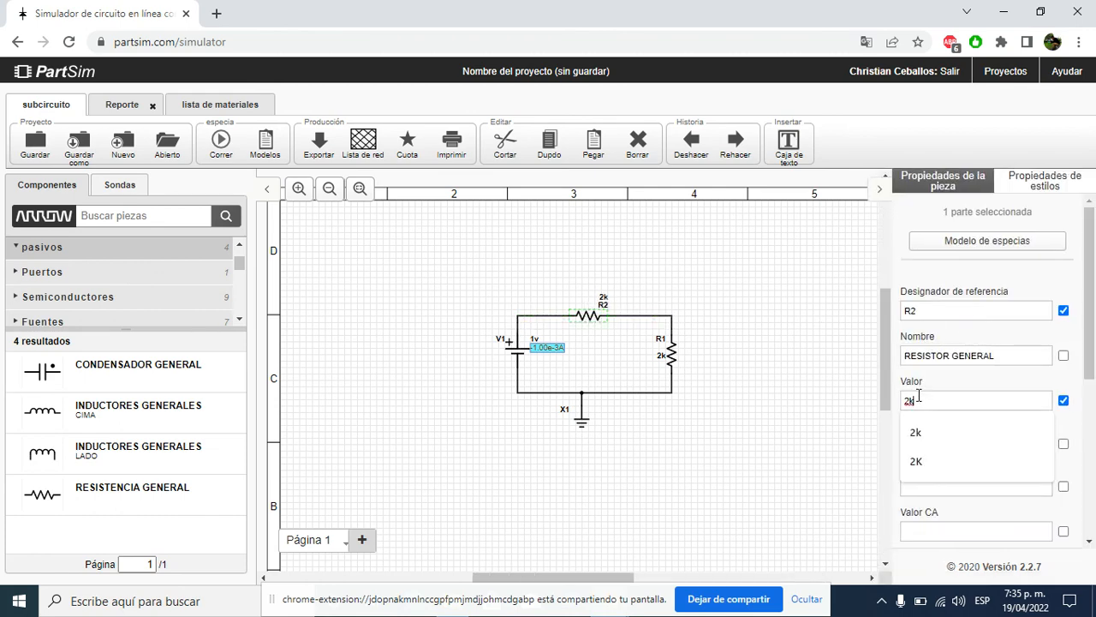
pyautogui.press('BackSpace')
pyautogui.press('BackSpace')
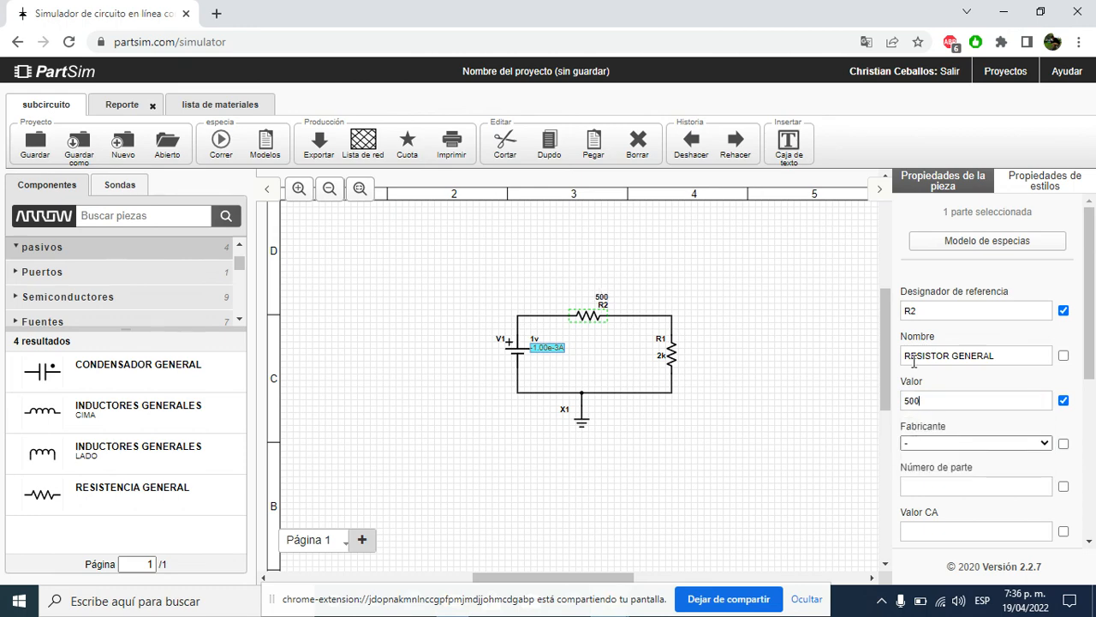
pyautogui.click(879, 188)
# Set the value of resistor R1 to 500 and hide its properties
pyautogui.click(666, 343)
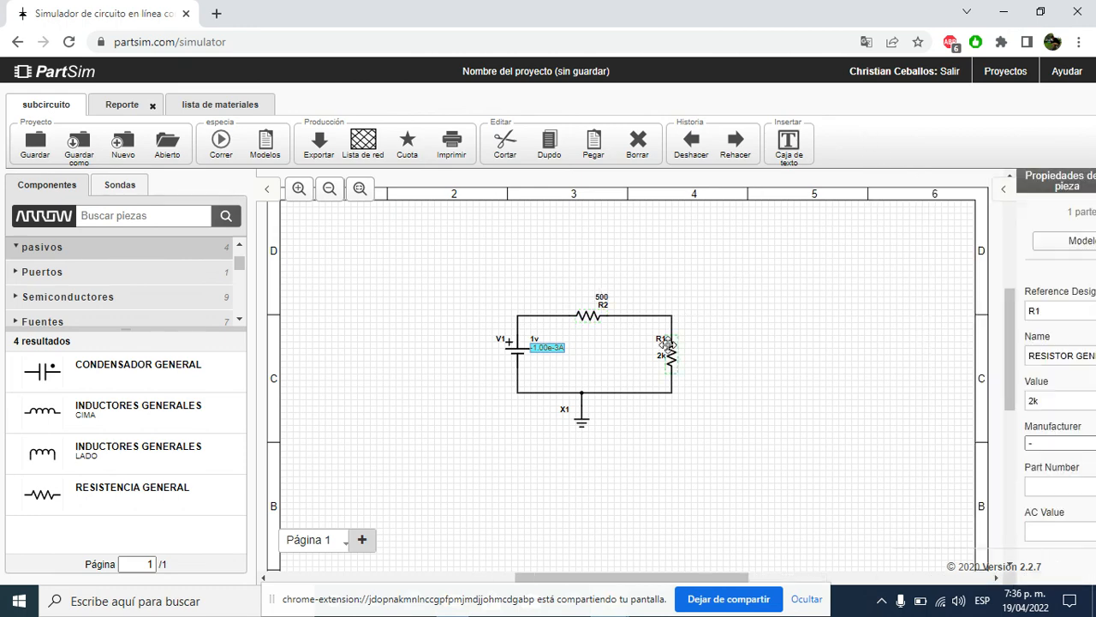
pyautogui.click(908, 401)
pyautogui.press('BackSpace')
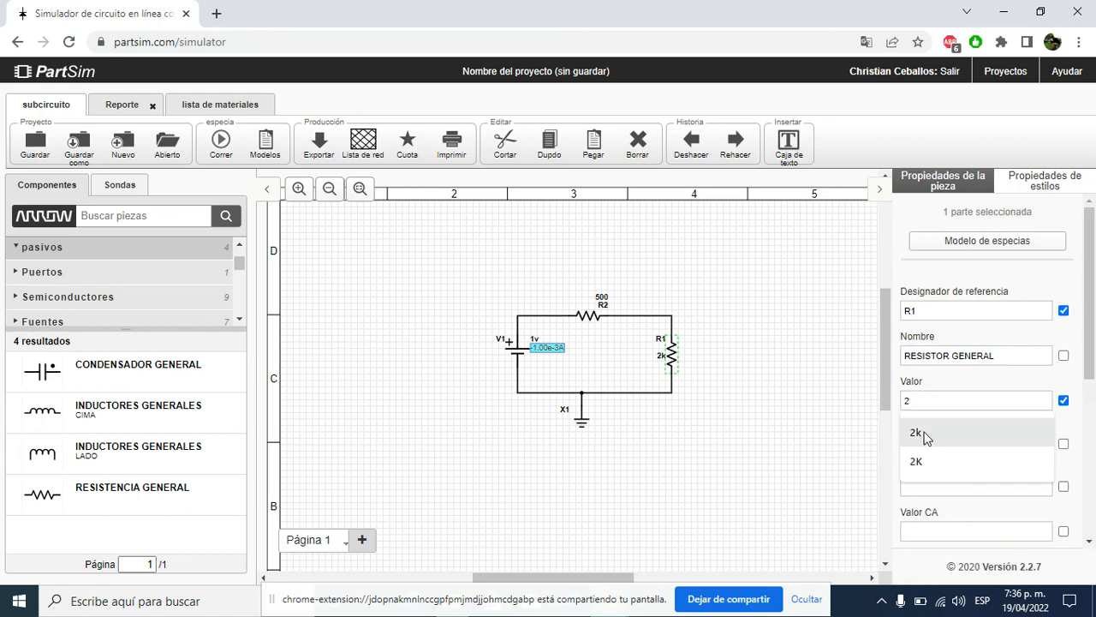
pyautogui.press('BackSpace')
pyautogui.write('500')
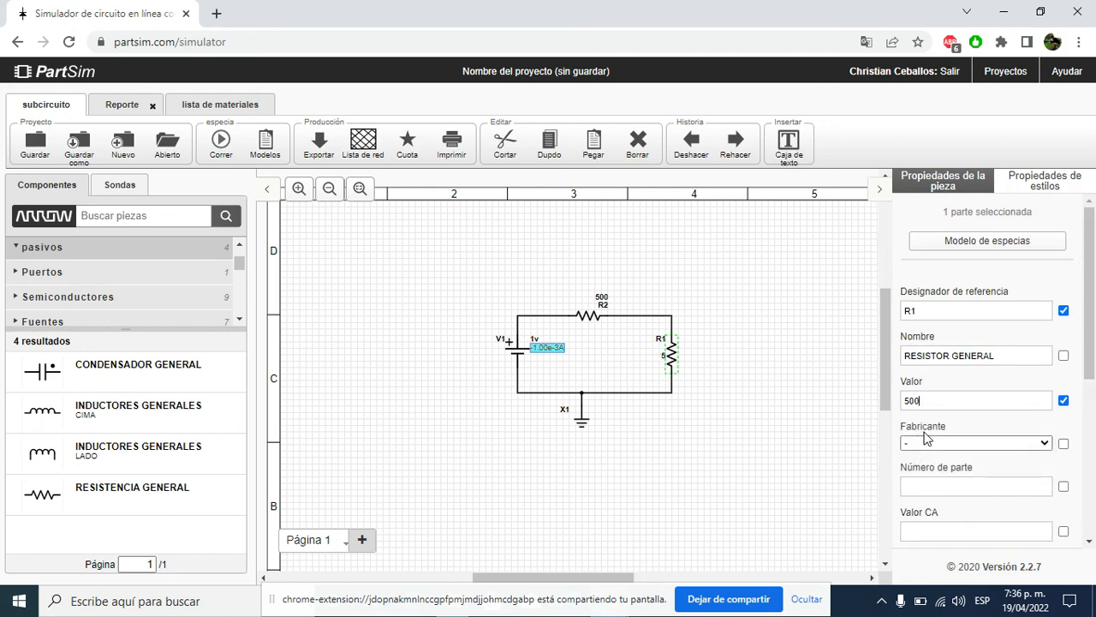
pyautogui.click(880, 188)
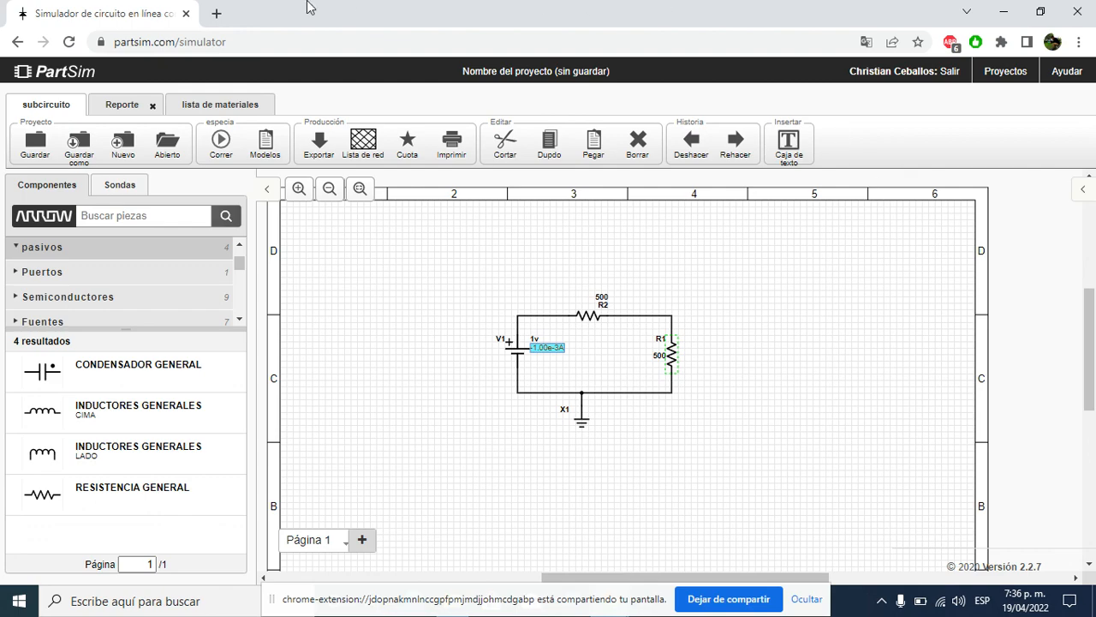
# Run the DC bias simulation (Sesgo de CC) for the series circuit and move the overlapping voltage label away from R2's value
pyautogui.click(220, 144)
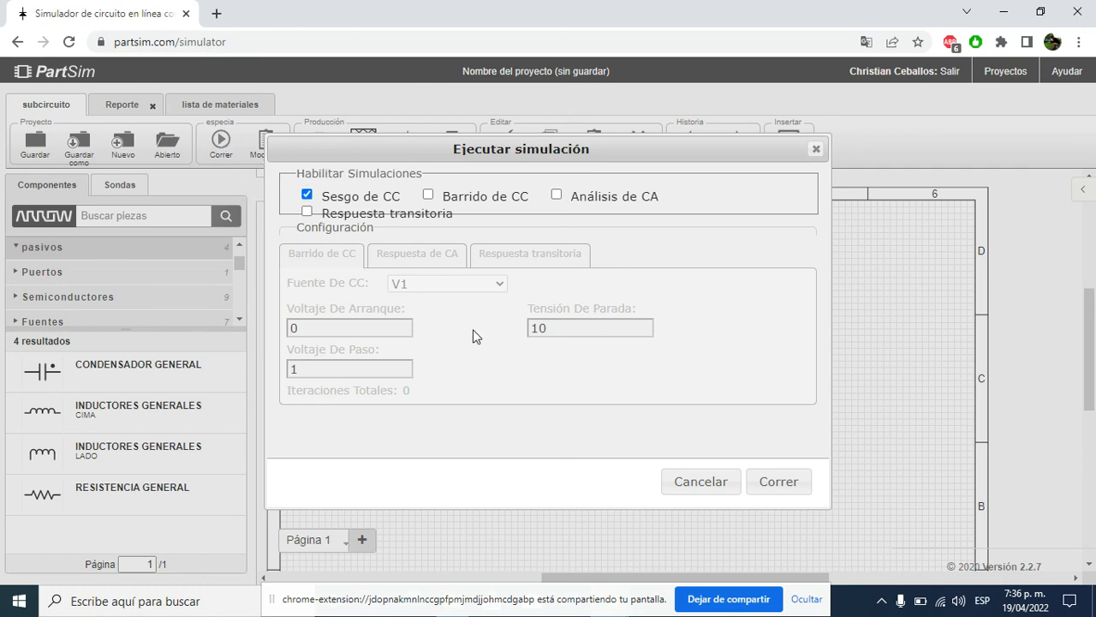
pyautogui.click(777, 487)
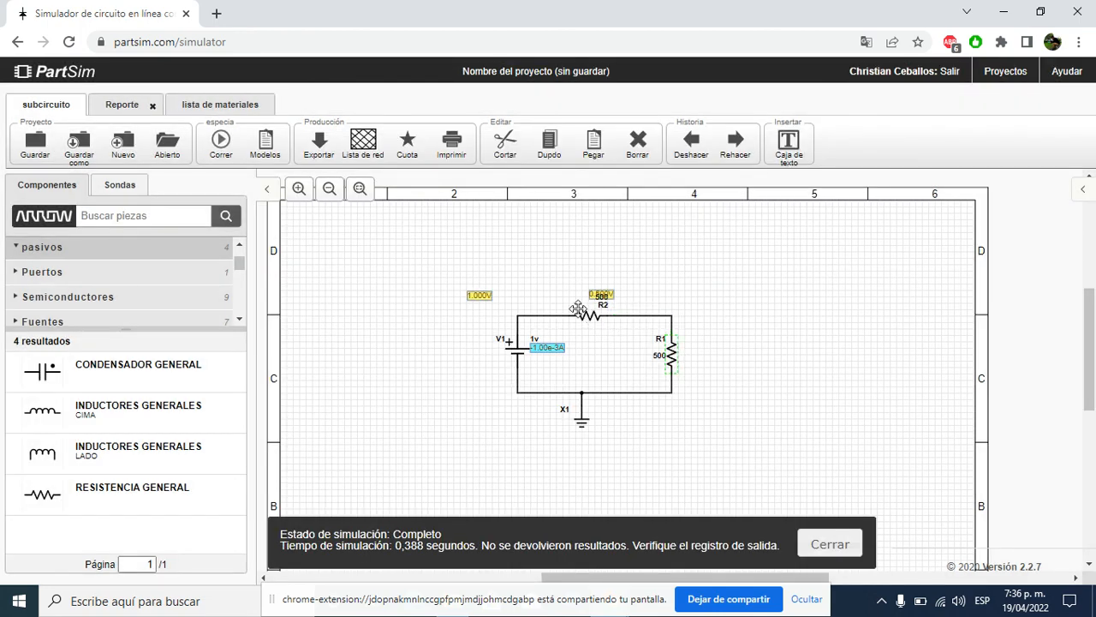
pyautogui.moveTo(589, 296); pyautogui.dragTo(578, 288)
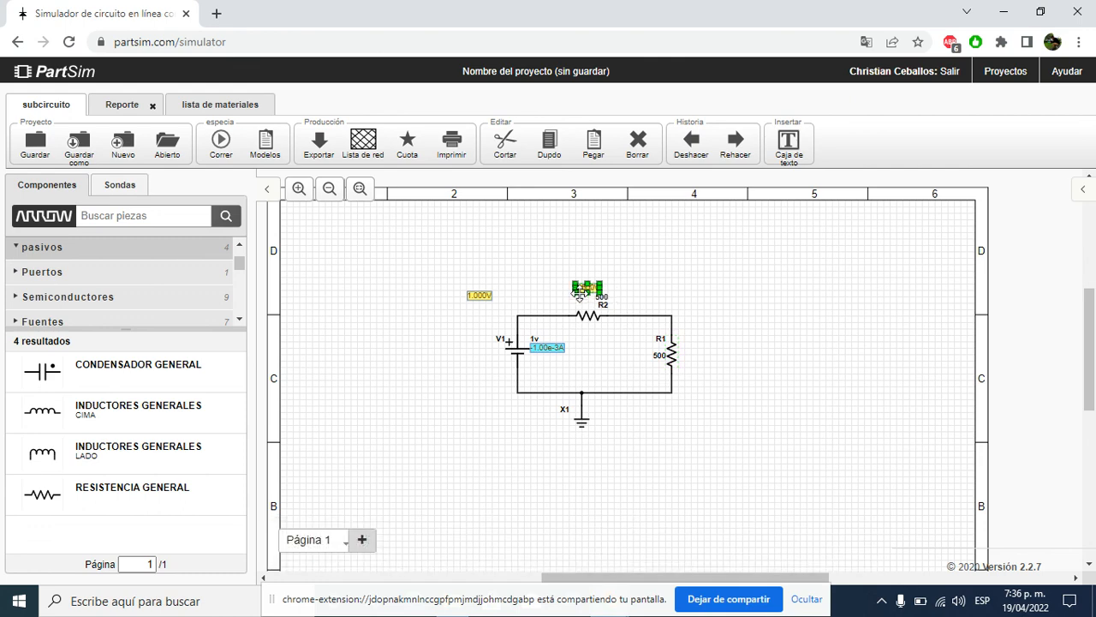